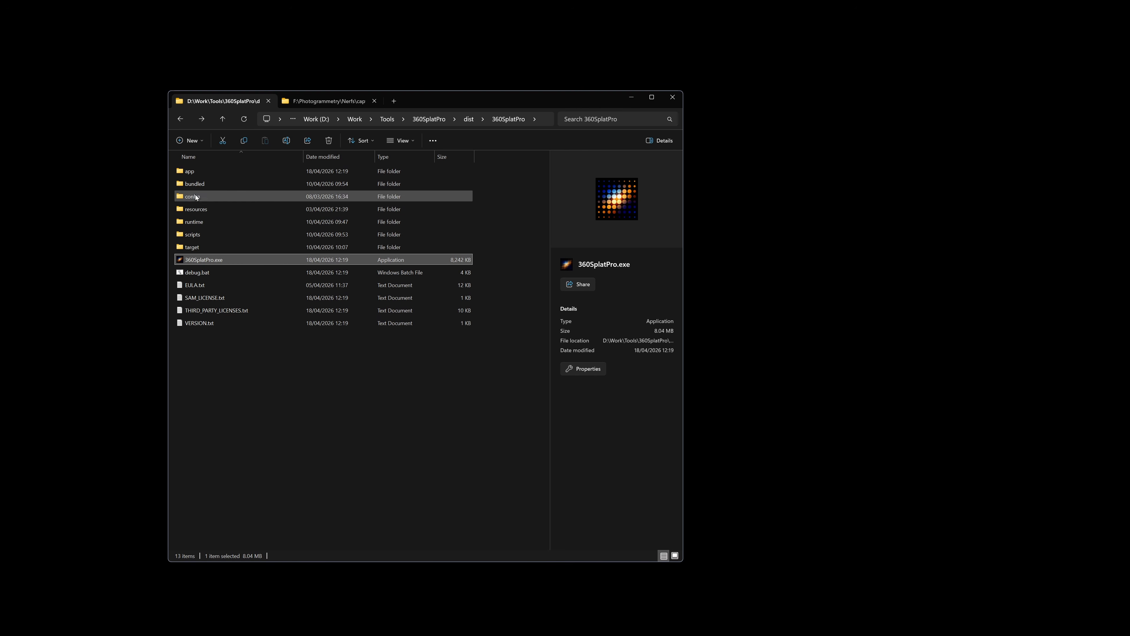
Launch 360 Splat Pro in debug mode by running debug.bat from its install folder
{"action": "left_click", "coordinate": [225, 271]}
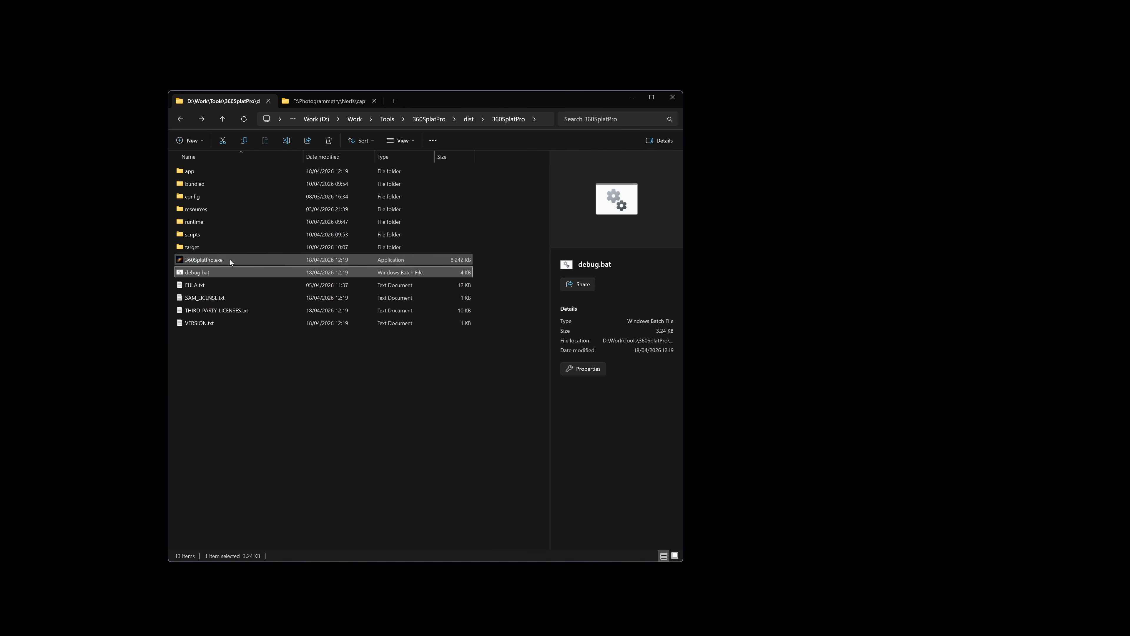
{"action": "left_click", "coordinate": [230, 260]}
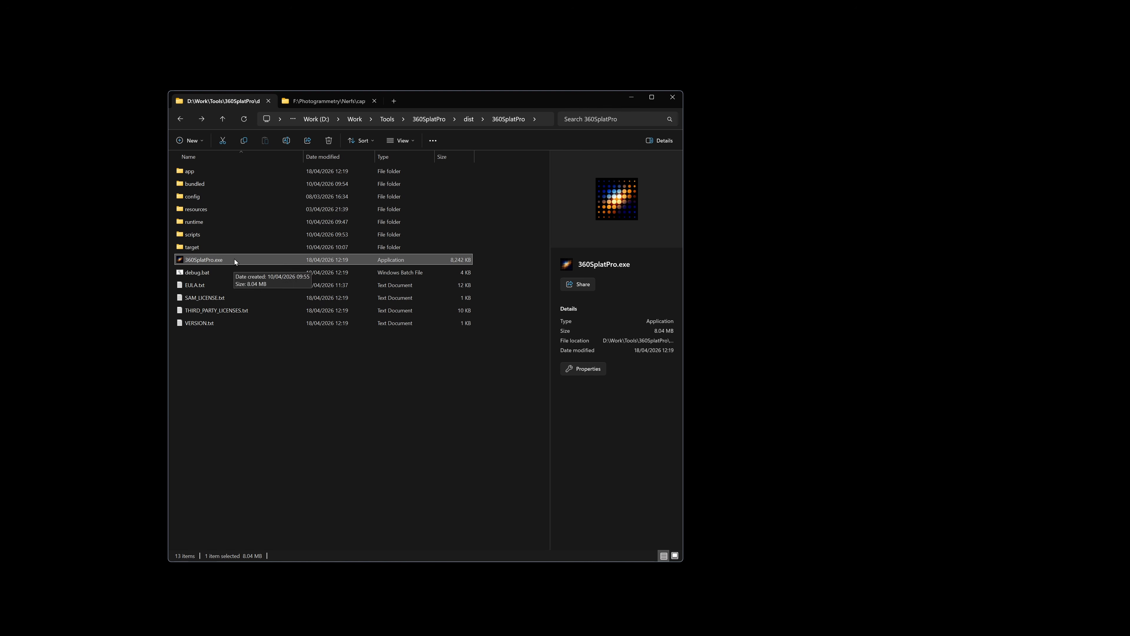
{"action": "left_click", "coordinate": [203, 272]}
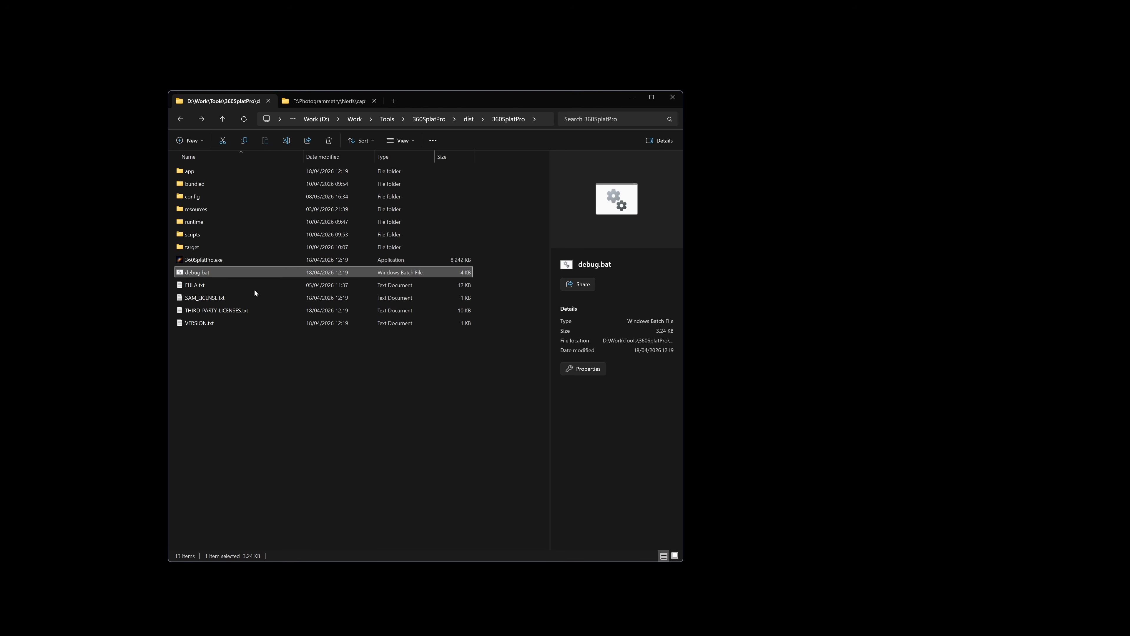
{"action": "double_click", "coordinate": [216, 273]}
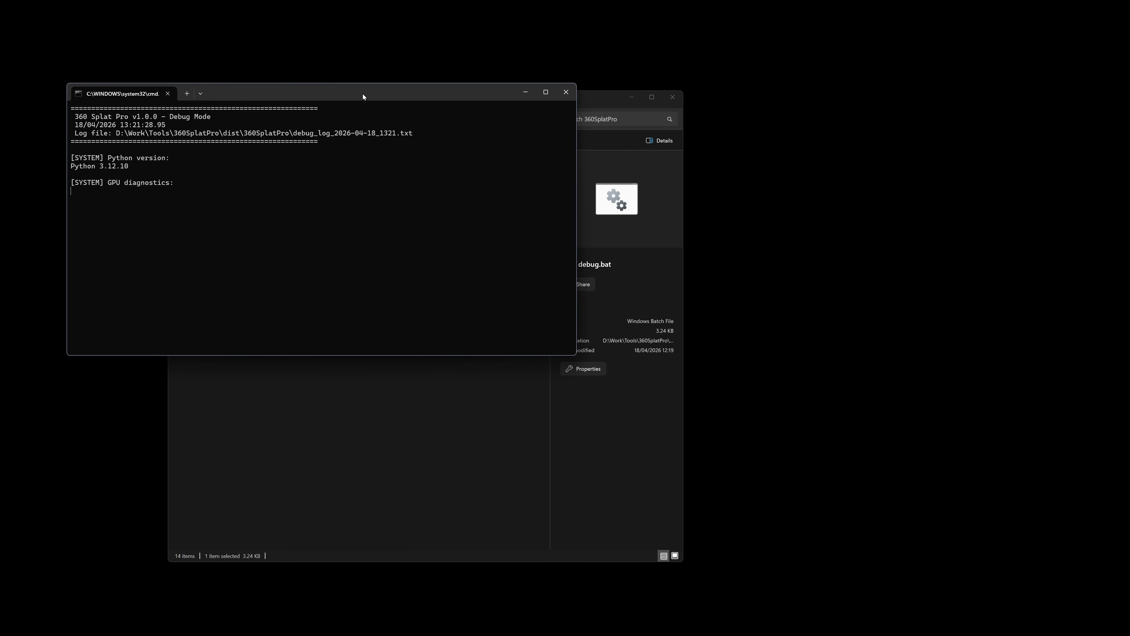
{"action": "left_click_drag", "start_coordinate": [364, 97], "coordinate": [342, 54]}
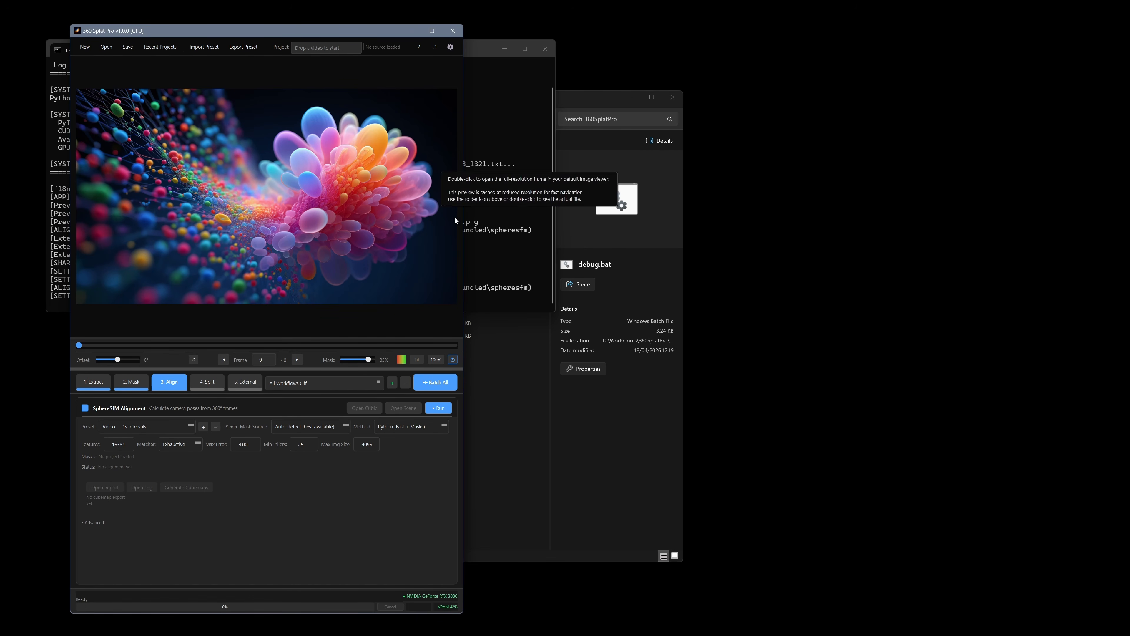
Open the new debug_log_2026-04-18_1321.txt file in Notepad
{"action": "left_click", "coordinate": [525, 396]}
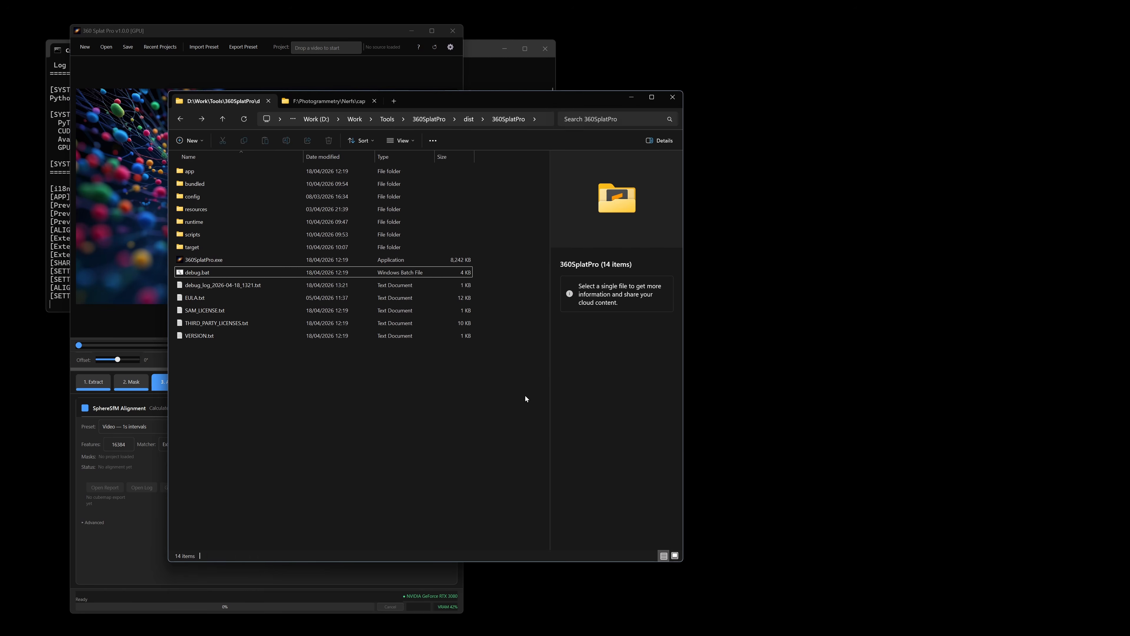
{"action": "left_click", "coordinate": [266, 285]}
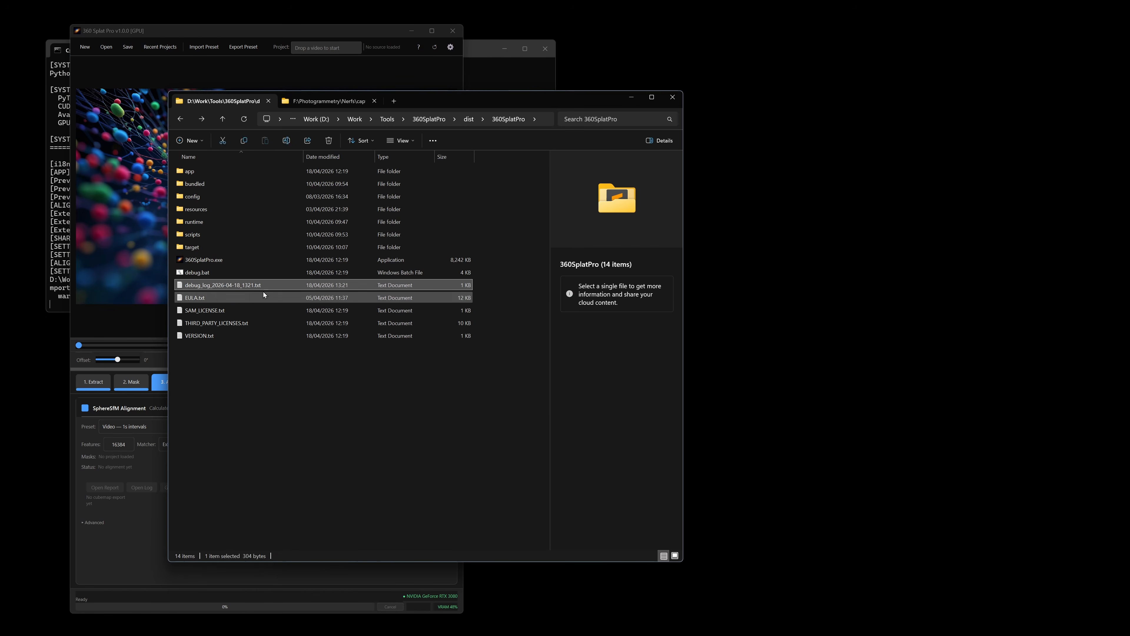
{"action": "right_click", "coordinate": [247, 286]}
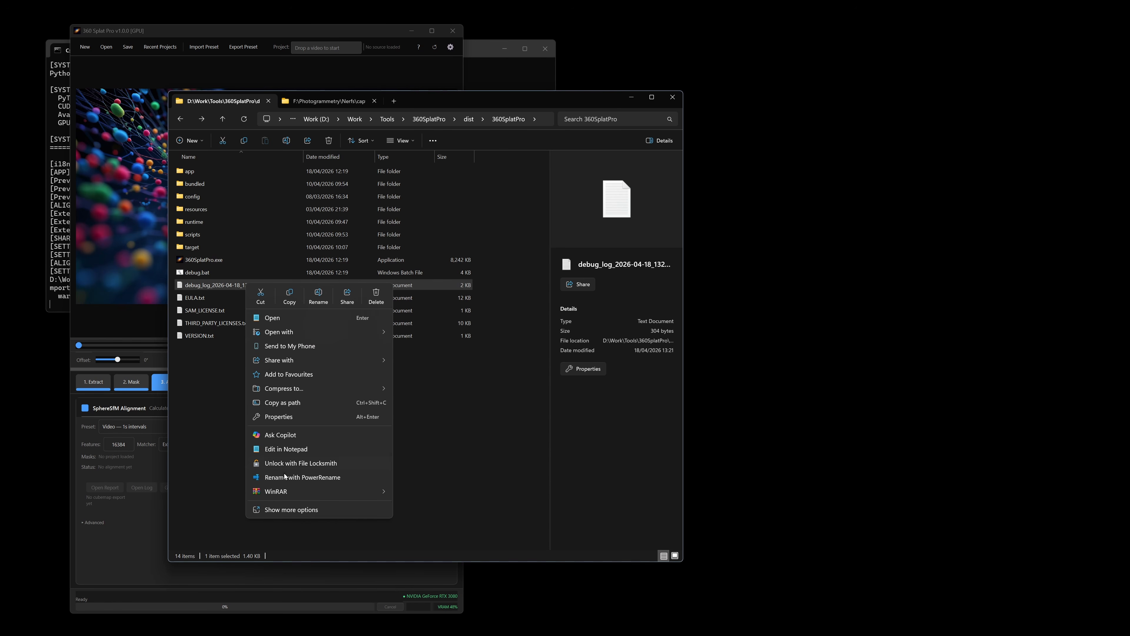
{"action": "left_click", "coordinate": [278, 319]}
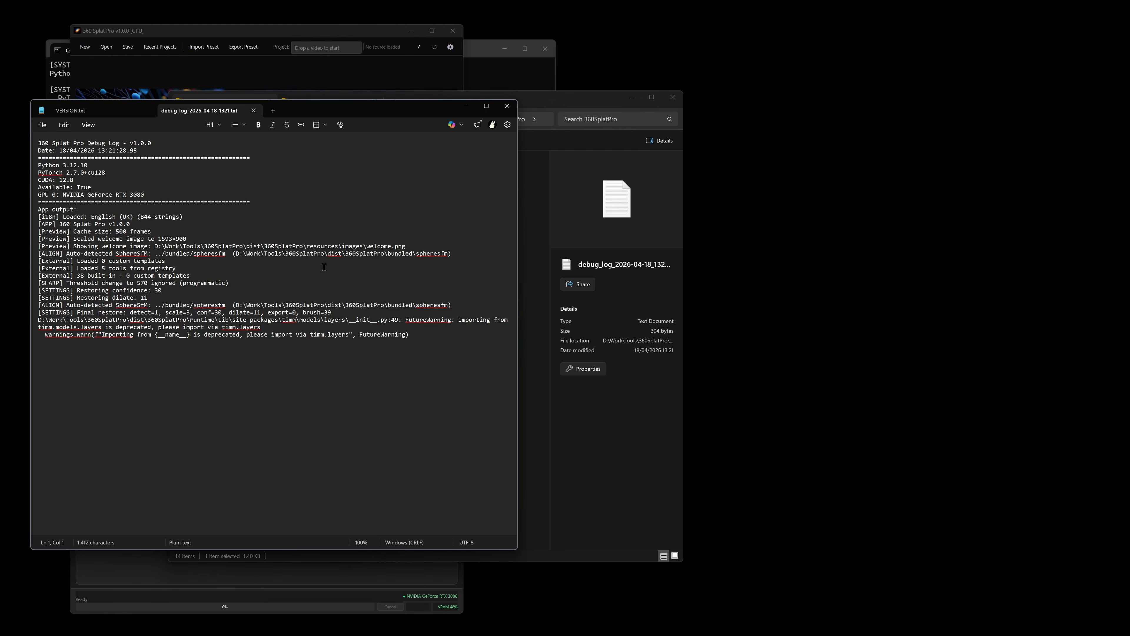
Review the debug log contents, then close the log tab and Notepad
{"action": "left_click", "coordinate": [55, 90]}
{"action": "left_click", "coordinate": [295, 333]}
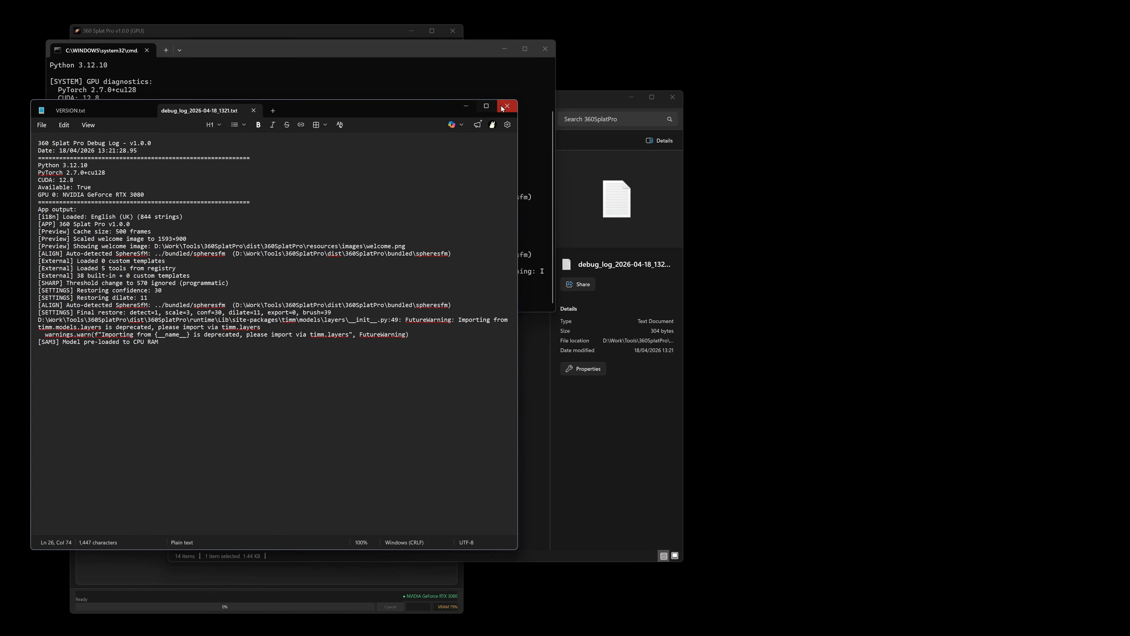
{"action": "left_click", "coordinate": [253, 110]}
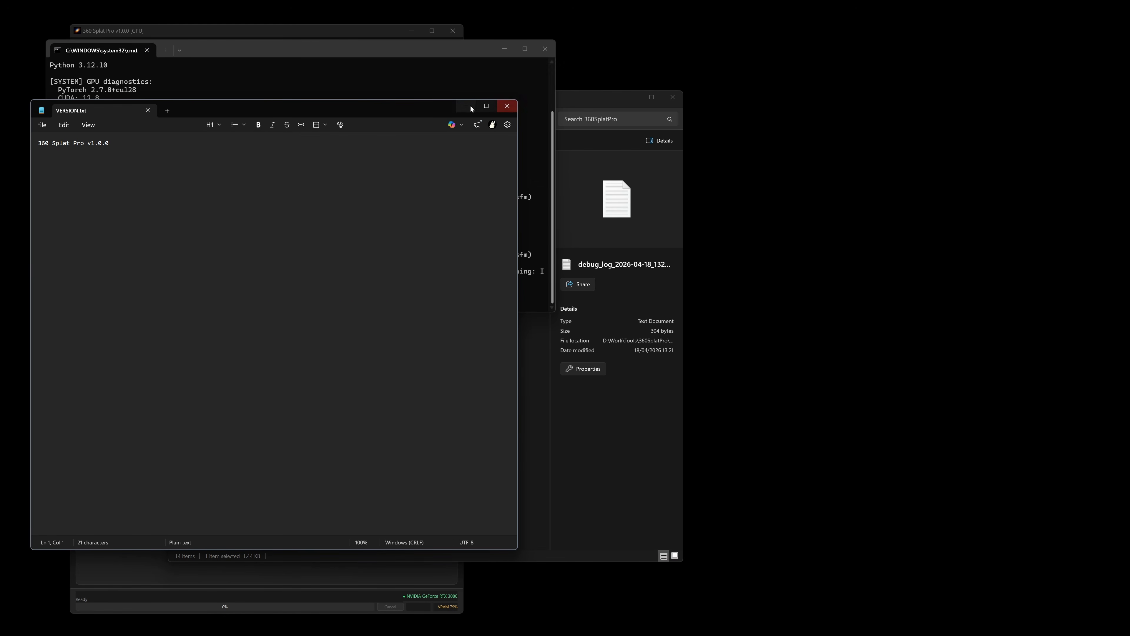
{"action": "left_click", "coordinate": [507, 105]}
Return to the 360 Splat Pro window and switch to the Extract stage
{"action": "left_click", "coordinate": [136, 547]}
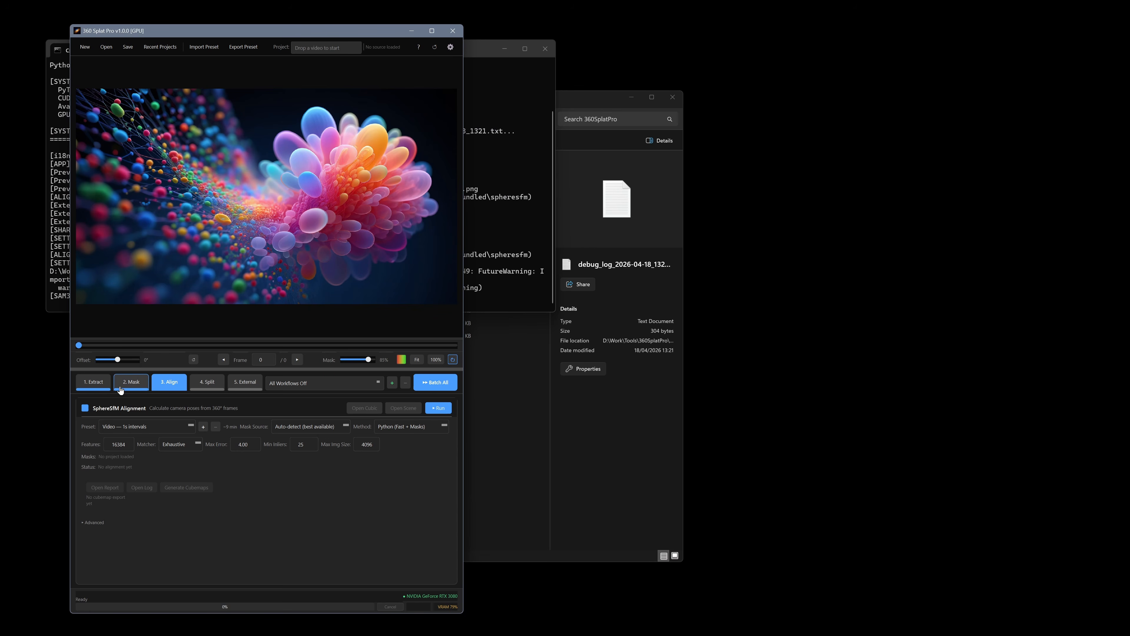
{"action": "left_click", "coordinate": [94, 383]}
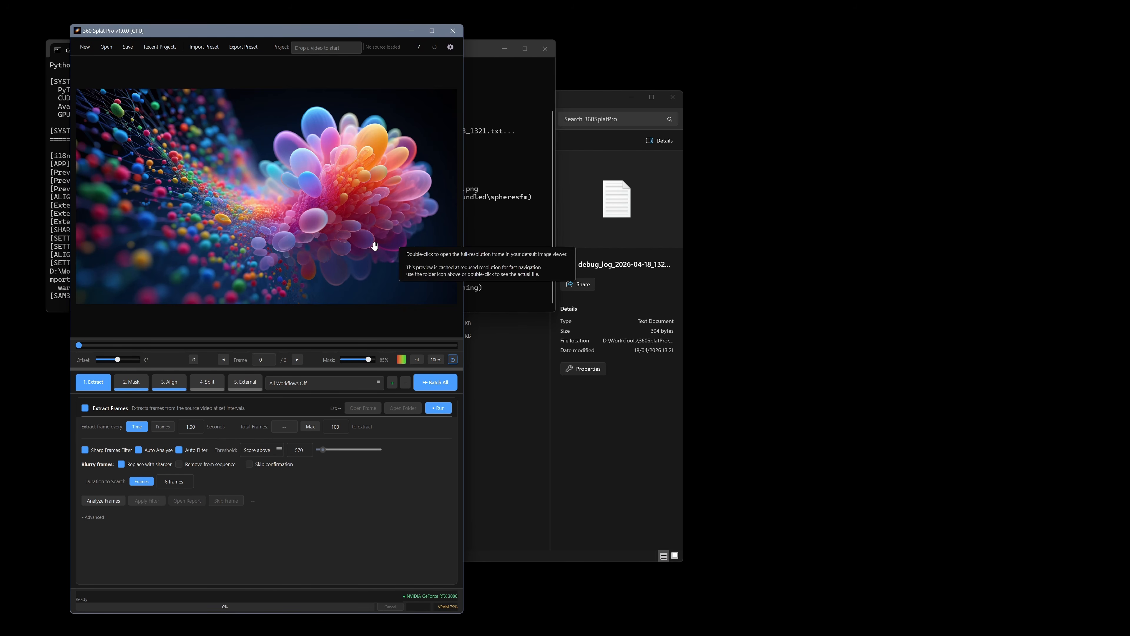
Load the ParkRoad_DEMO project by dropping its ParkRoad_DEMO_project.json file onto the app
{"action": "left_click_drag", "start_coordinate": [594, 98], "coordinate": [999, 93]}
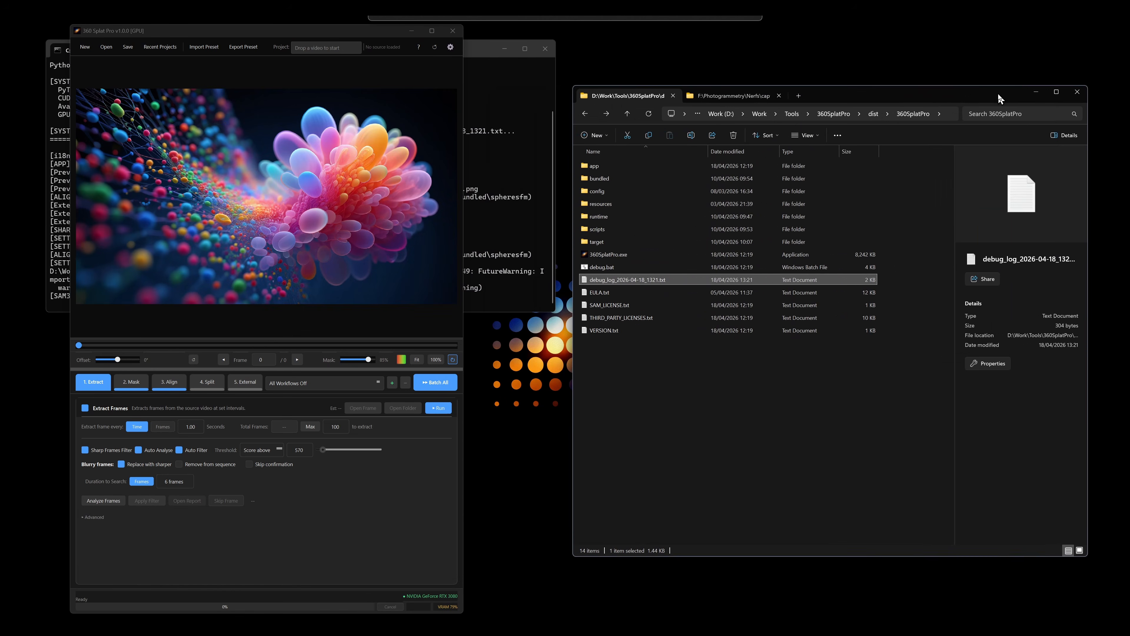
{"action": "left_click", "coordinate": [723, 96]}
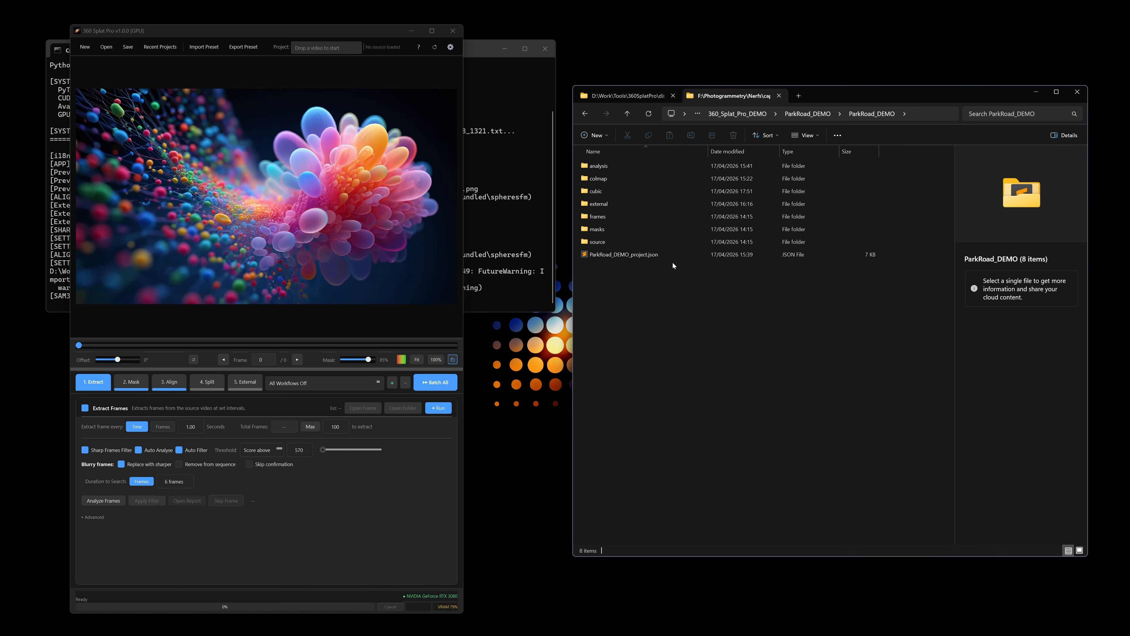
{"action": "left_click", "coordinate": [651, 254]}
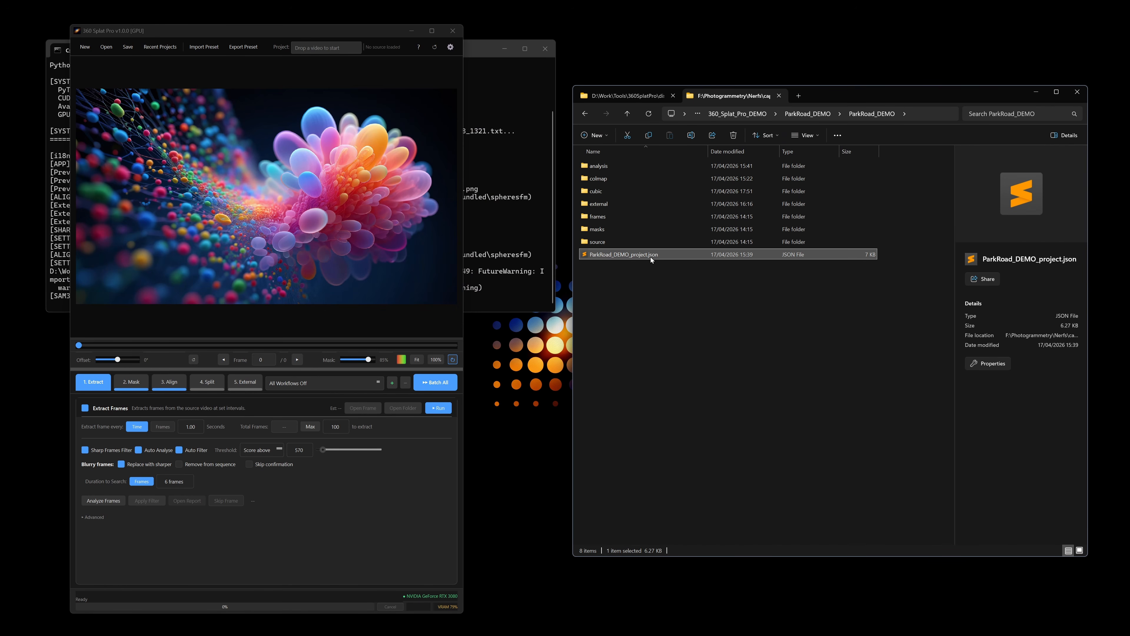
{"action": "left_click_drag", "start_coordinate": [625, 256], "coordinate": [247, 246]}
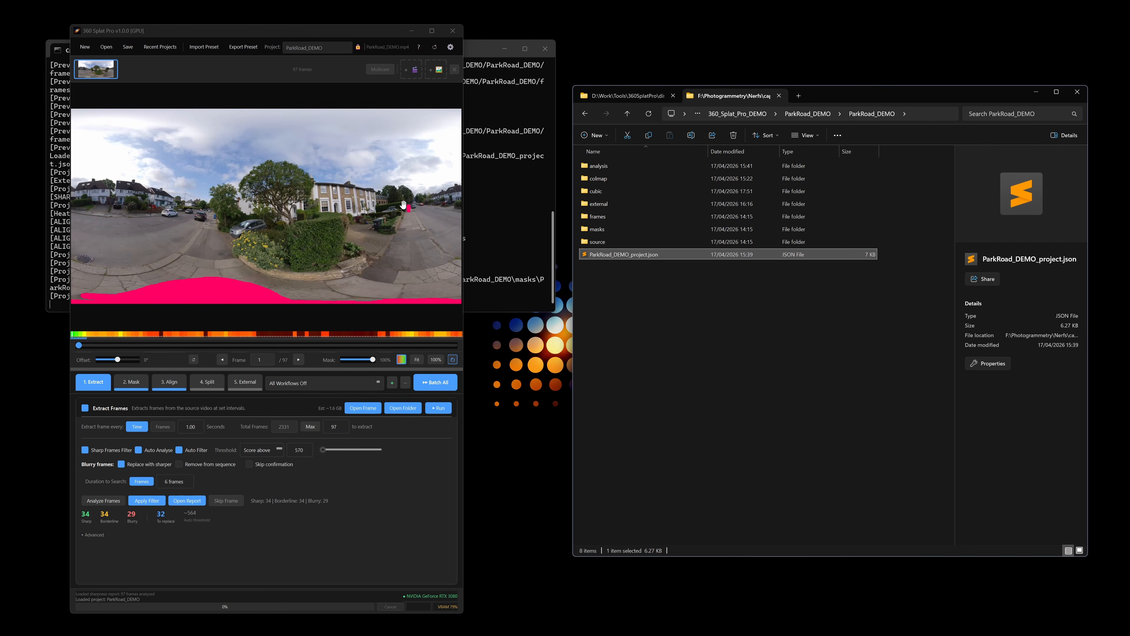
Dismiss the open-video dialog and start a new empty project
{"action": "left_click", "coordinate": [108, 48]}
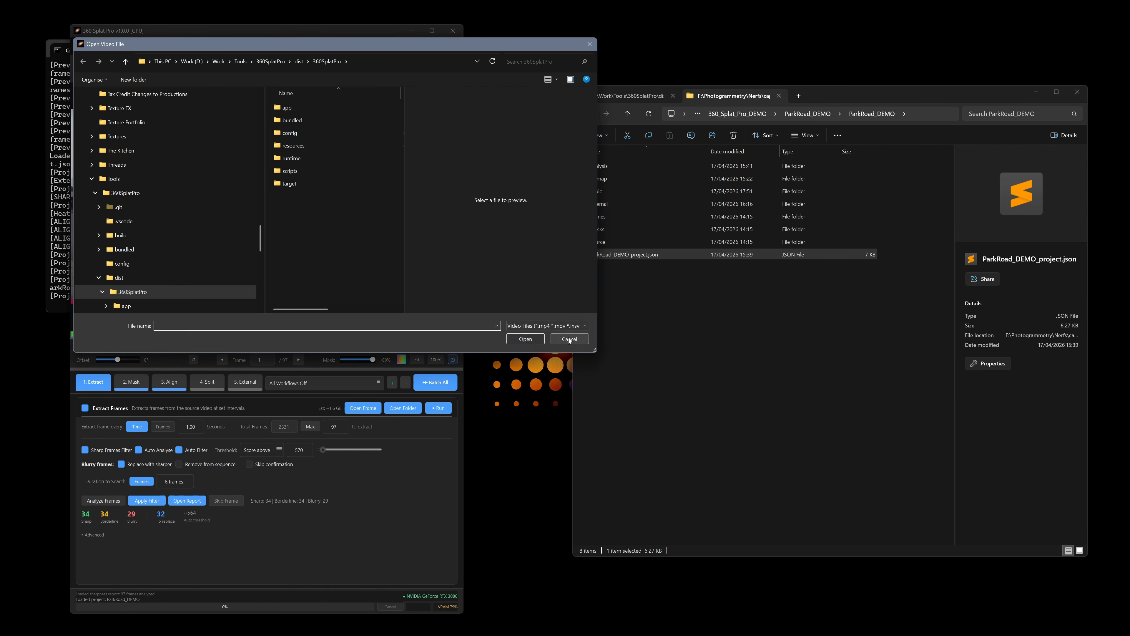
{"action": "left_click", "coordinate": [569, 339]}
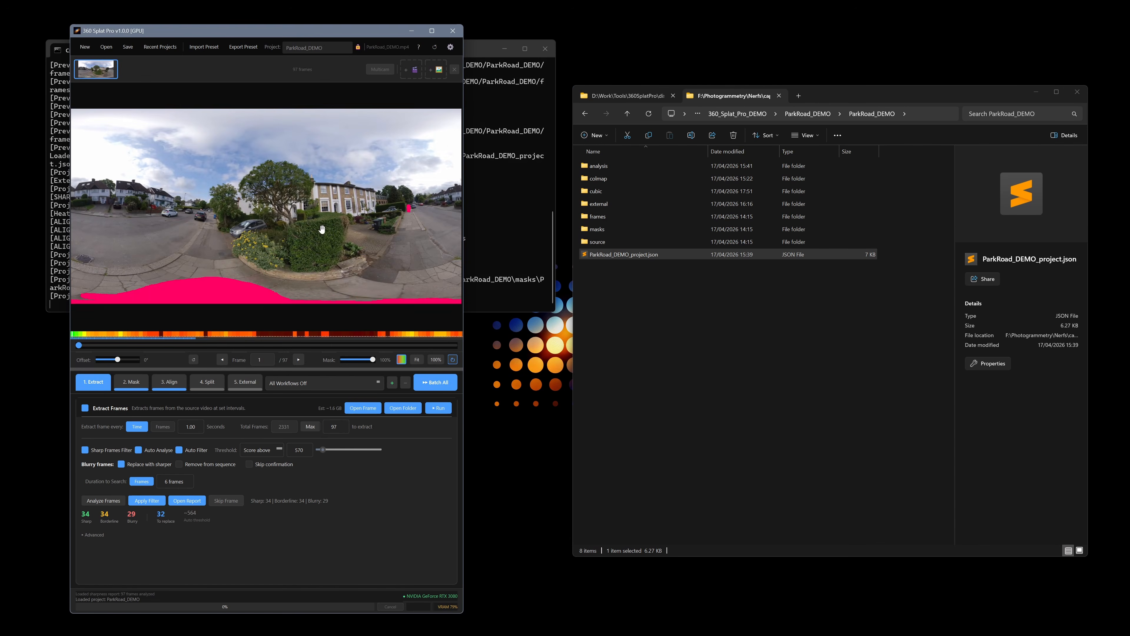
{"action": "left_click", "coordinate": [85, 47]}
{"action": "left_click", "coordinate": [272, 339]}
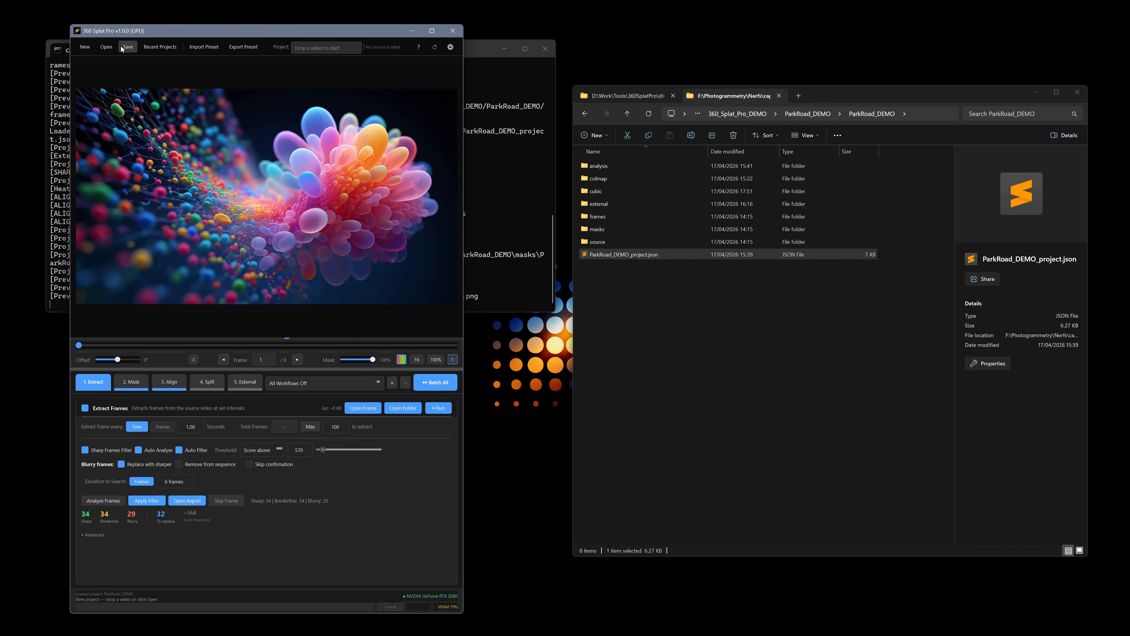
Reopen the ParkRoad_DEMO project from the recent projects list
{"action": "left_click", "coordinate": [166, 48]}
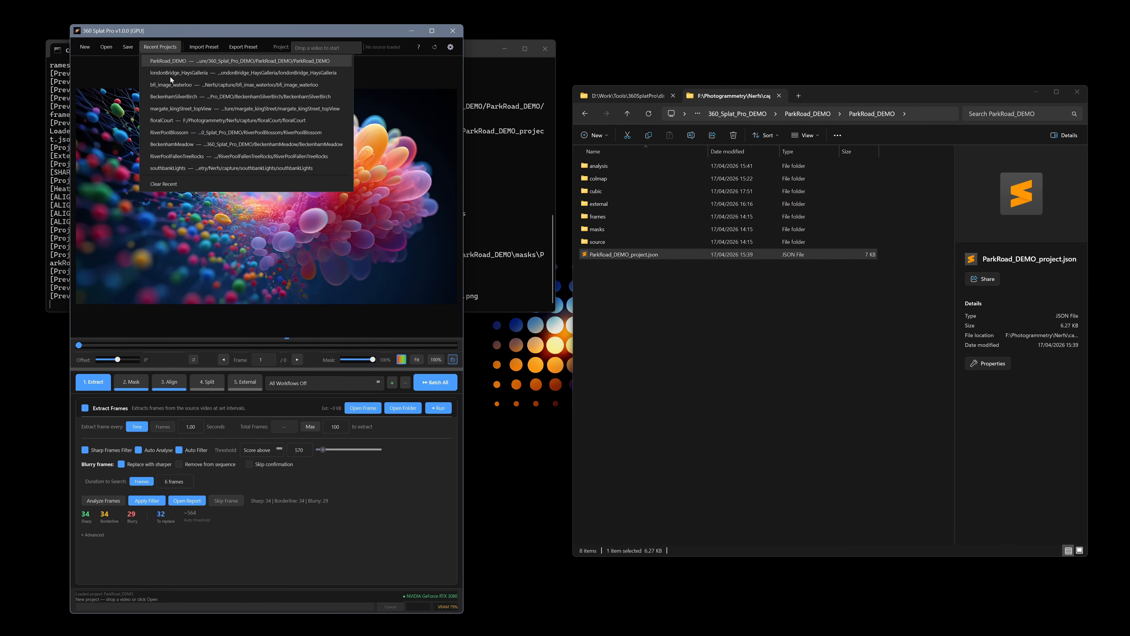
{"action": "left_click", "coordinate": [239, 63]}
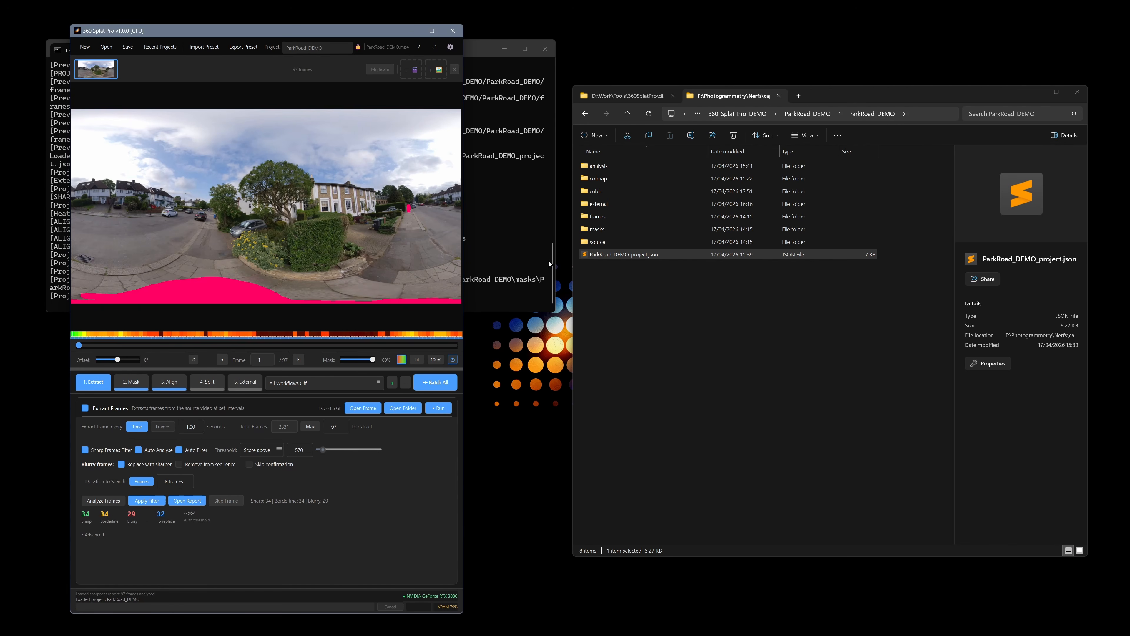
Start a new project and load the ParkRoad_DEMO.mp4 video by dropping it onto the app
{"action": "left_click", "coordinate": [811, 114]}
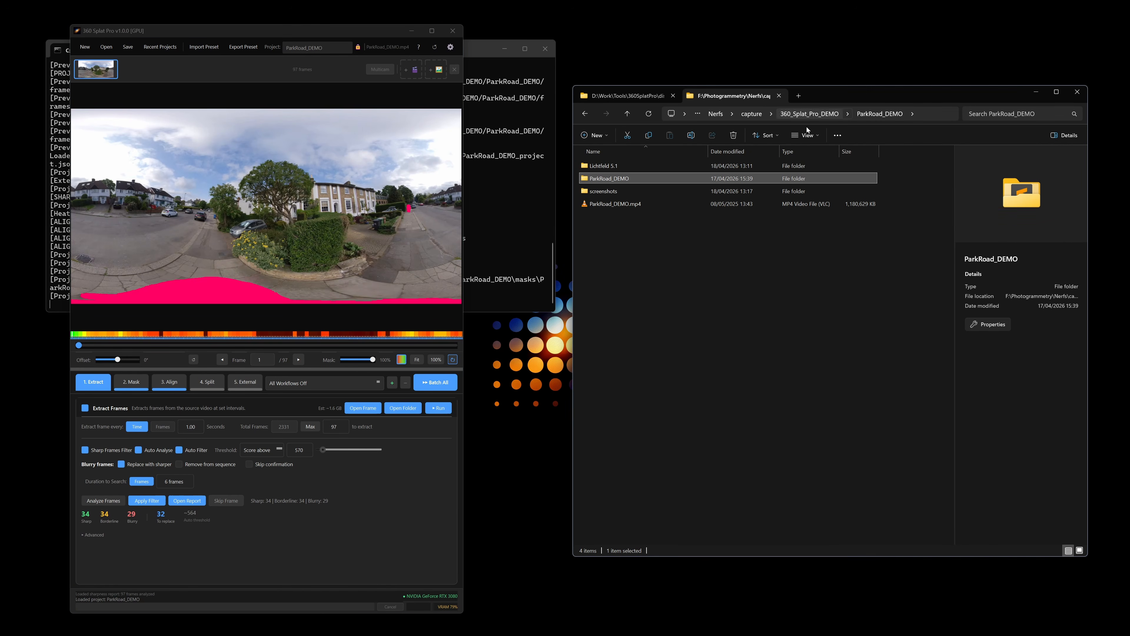
{"action": "left_click", "coordinate": [670, 209]}
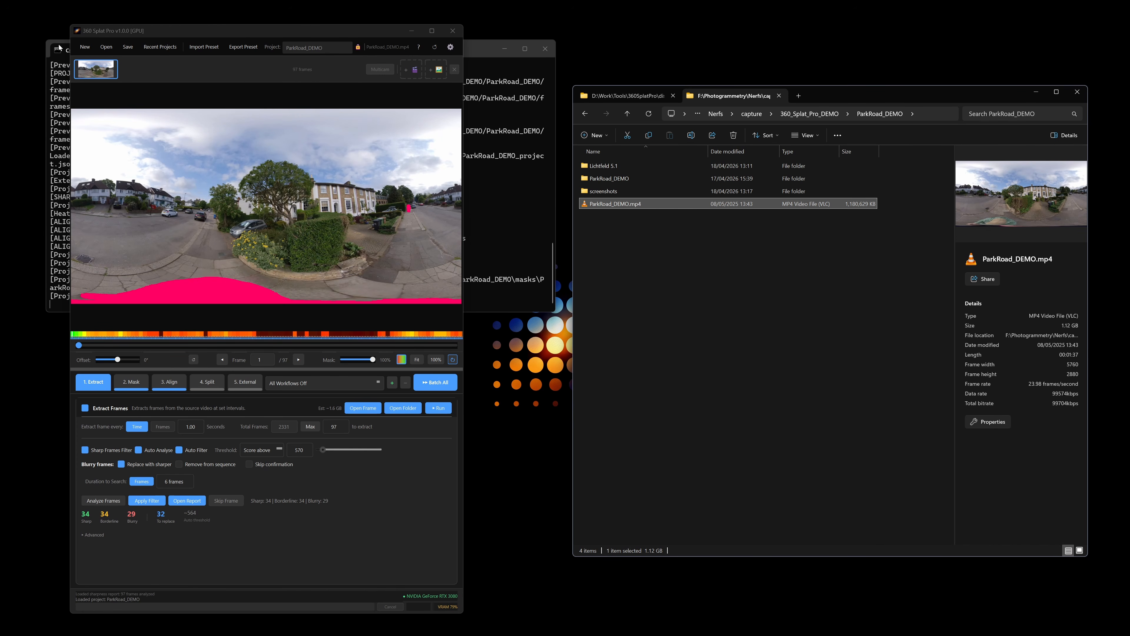
{"action": "left_click", "coordinate": [85, 46]}
{"action": "left_click", "coordinate": [258, 332]}
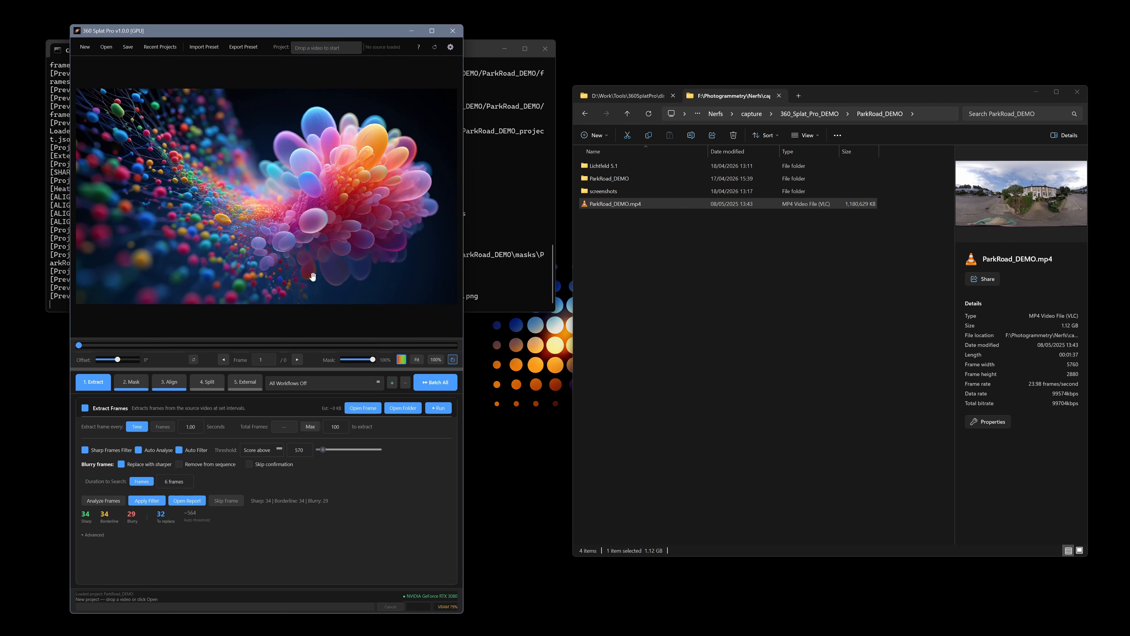
{"action": "left_click", "coordinate": [629, 204]}
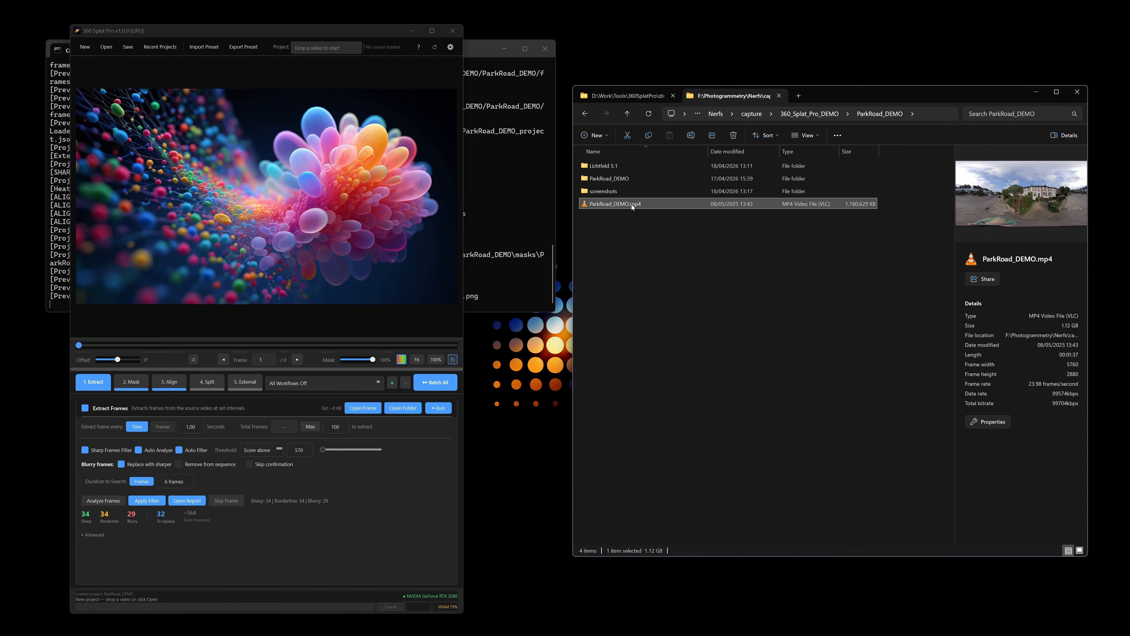
{"action": "left_click_drag", "start_coordinate": [632, 204], "coordinate": [276, 207]}
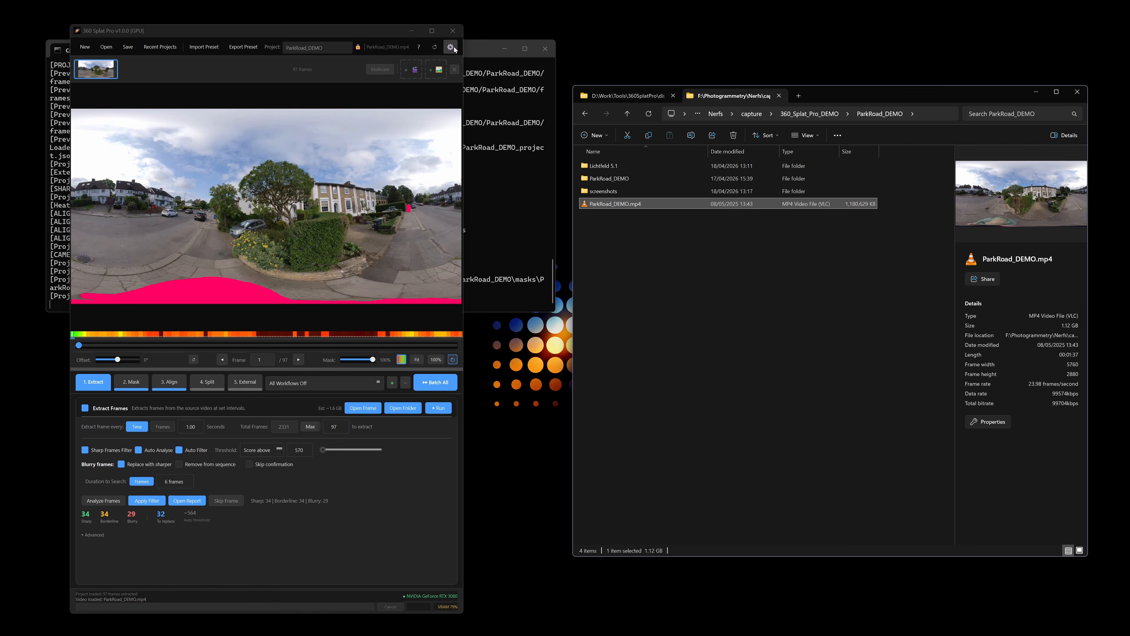
Change the interface language to Deutsch (German) in the project settings and restart to apply it
{"action": "left_click", "coordinate": [451, 47]}
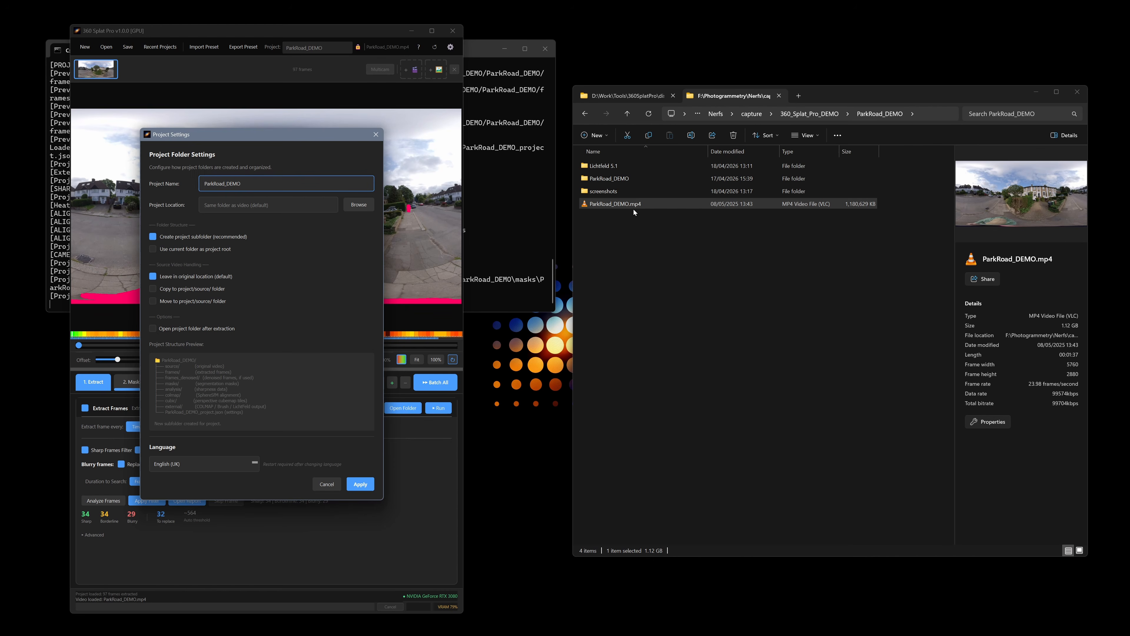
{"action": "left_click", "coordinate": [608, 178]}
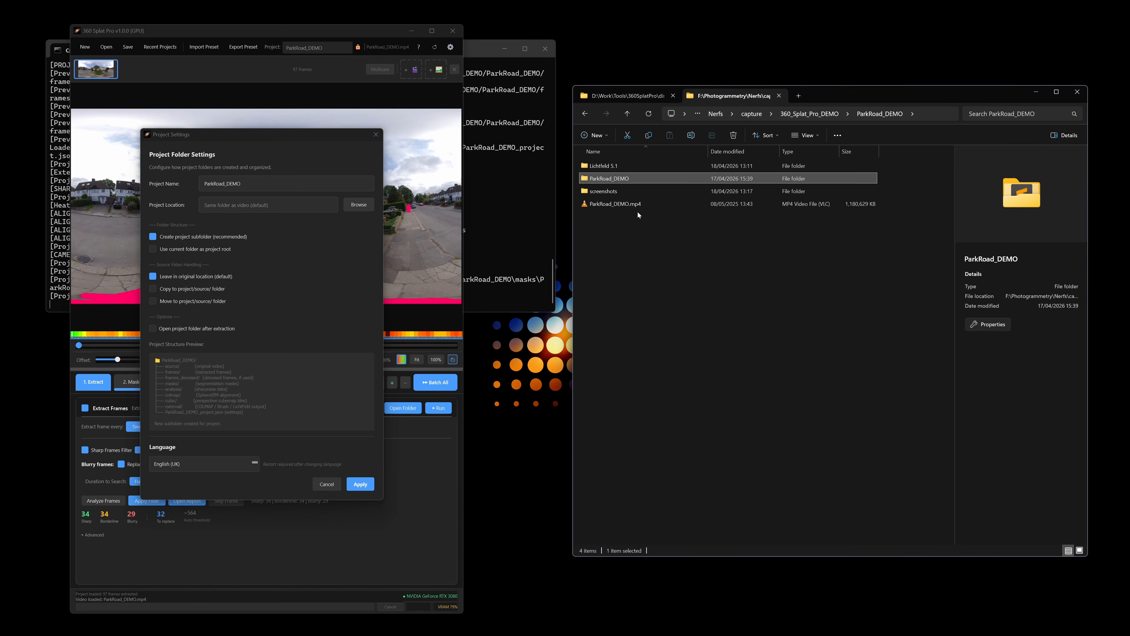
{"action": "mouse_move", "coordinate": [639, 203]}
{"action": "left_click", "coordinate": [194, 464]}
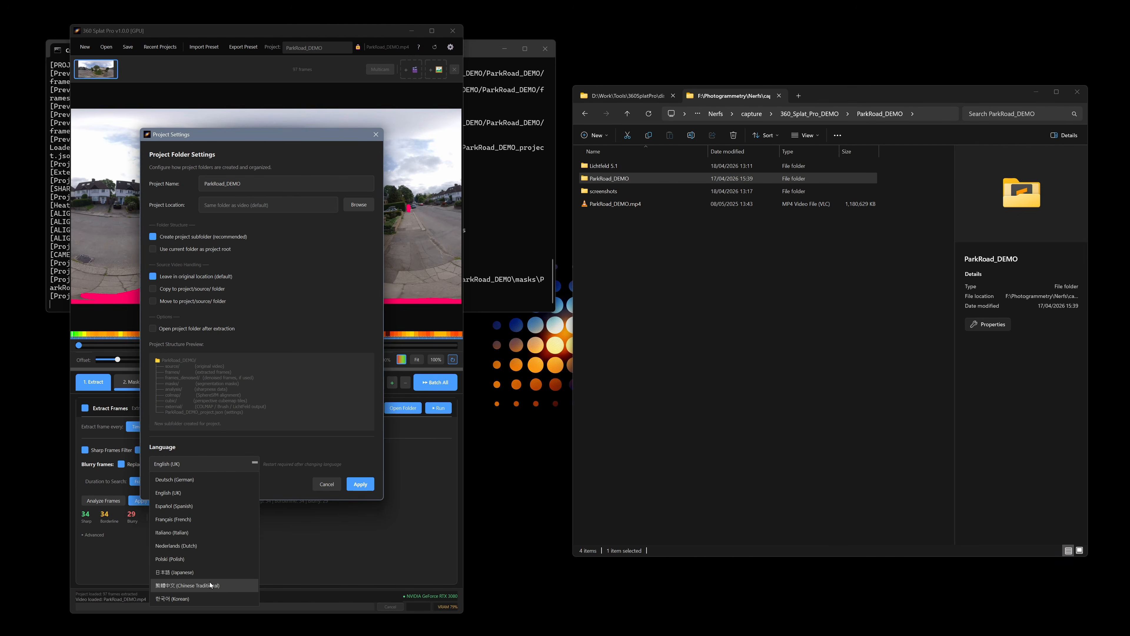
{"action": "left_click", "coordinate": [197, 480]}
{"action": "left_click", "coordinate": [364, 486]}
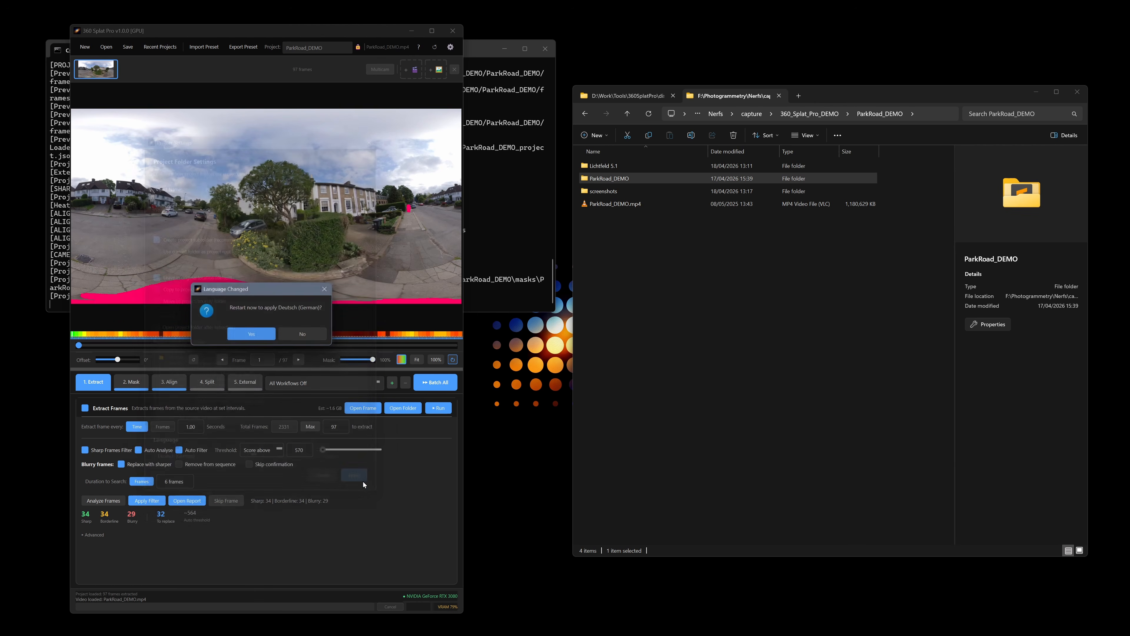
{"action": "left_click", "coordinate": [250, 334]}
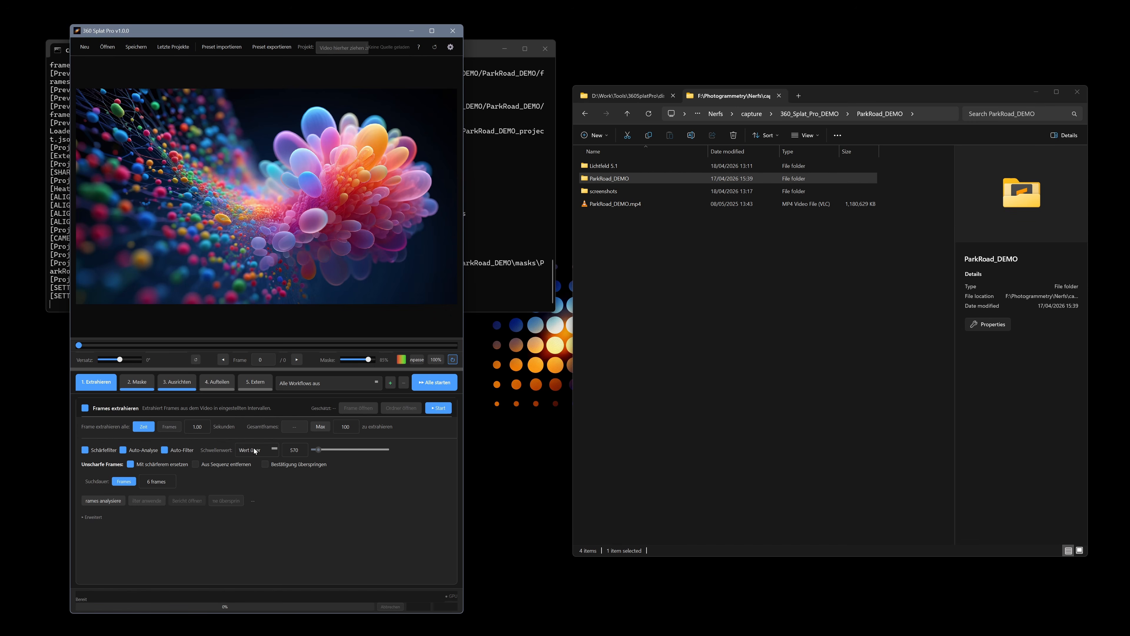
{"action": "left_click", "coordinate": [307, 383]}
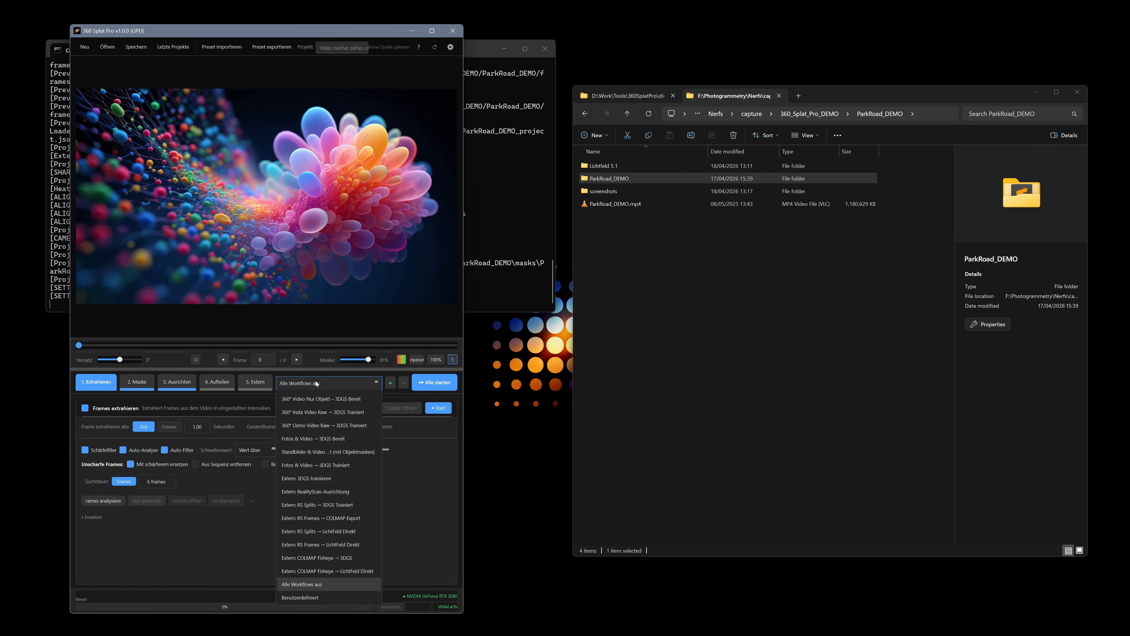
{"action": "left_click", "coordinate": [432, 525]}
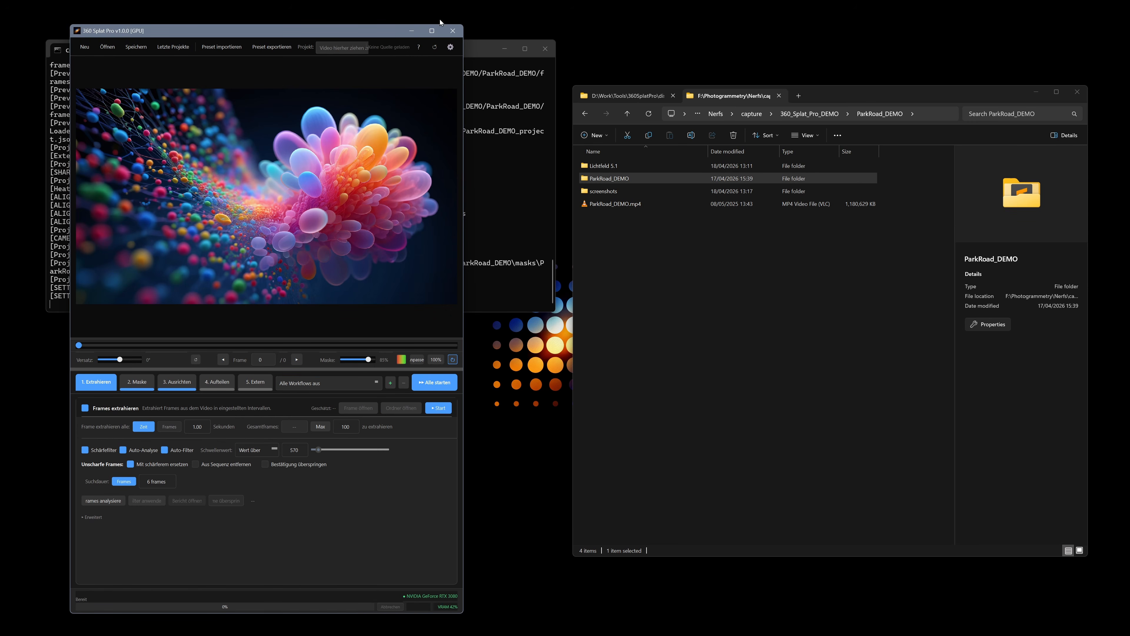
Switch the interface language to English (UK) in the project settings and restart the app to apply it
{"action": "left_click", "coordinate": [450, 49]}
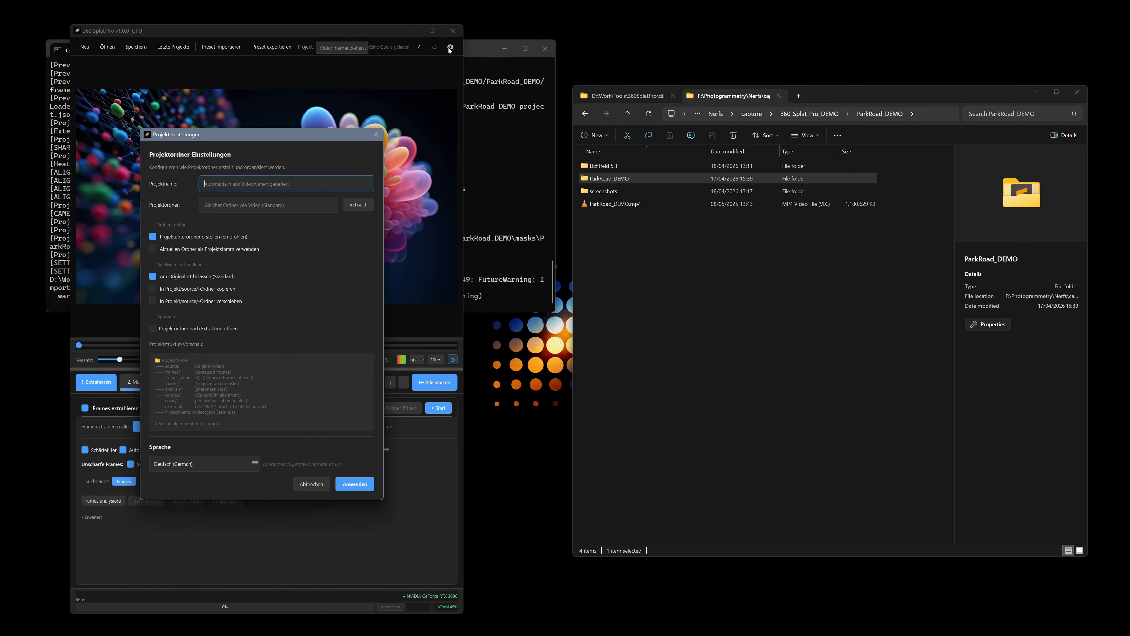
{"action": "left_click", "coordinate": [194, 467]}
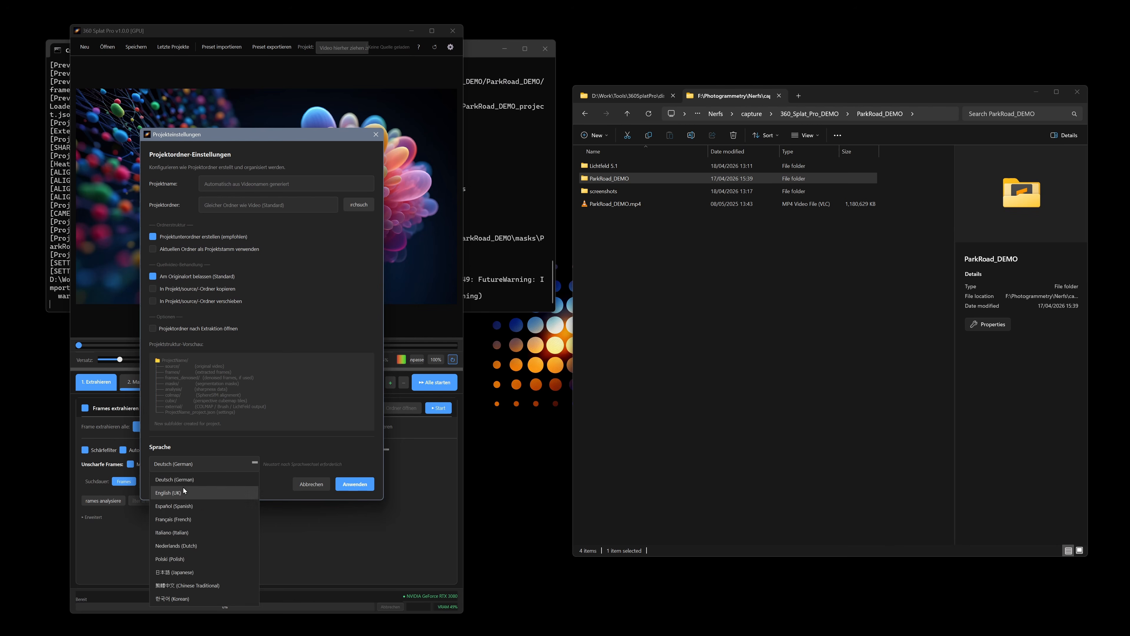
{"action": "left_click", "coordinate": [192, 489]}
{"action": "left_click", "coordinate": [349, 489]}
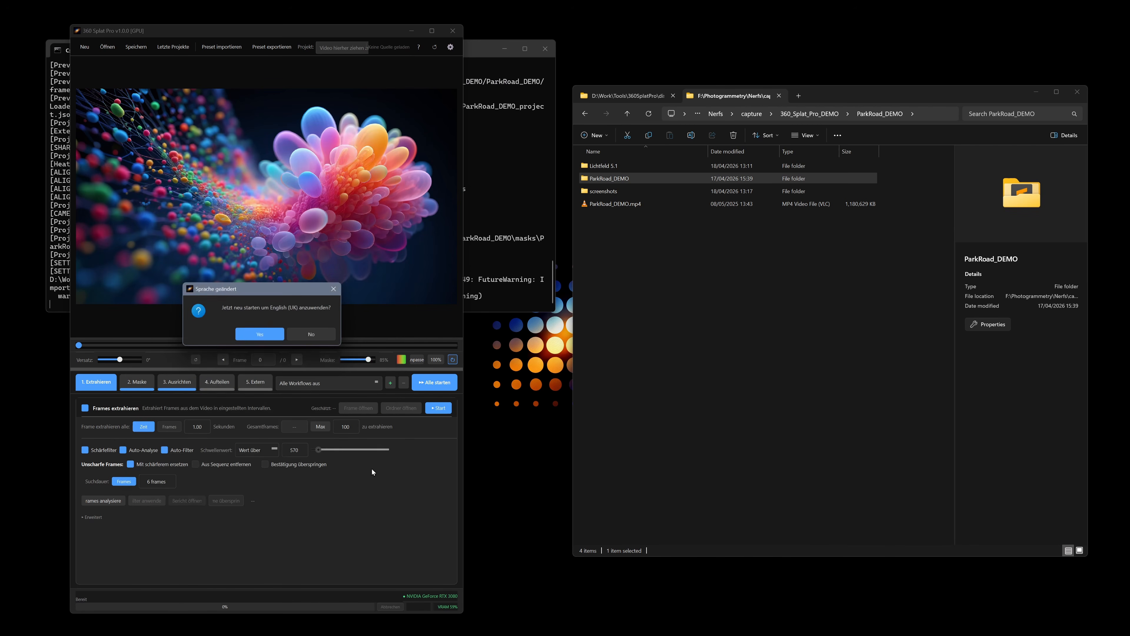
{"action": "left_click", "coordinate": [263, 333]}
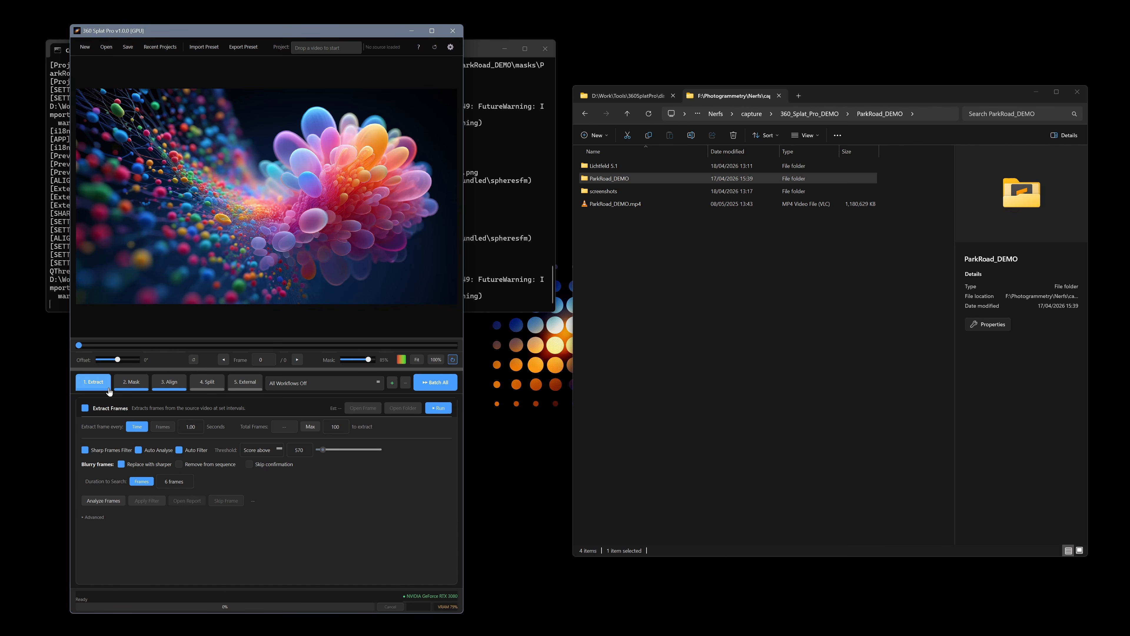
Browse the Mask, Align, Split and External workflow tabs
{"action": "left_click", "coordinate": [141, 385]}
{"action": "left_click", "coordinate": [169, 383]}
{"action": "left_click", "coordinate": [207, 382]}
{"action": "left_click", "coordinate": [244, 383]}
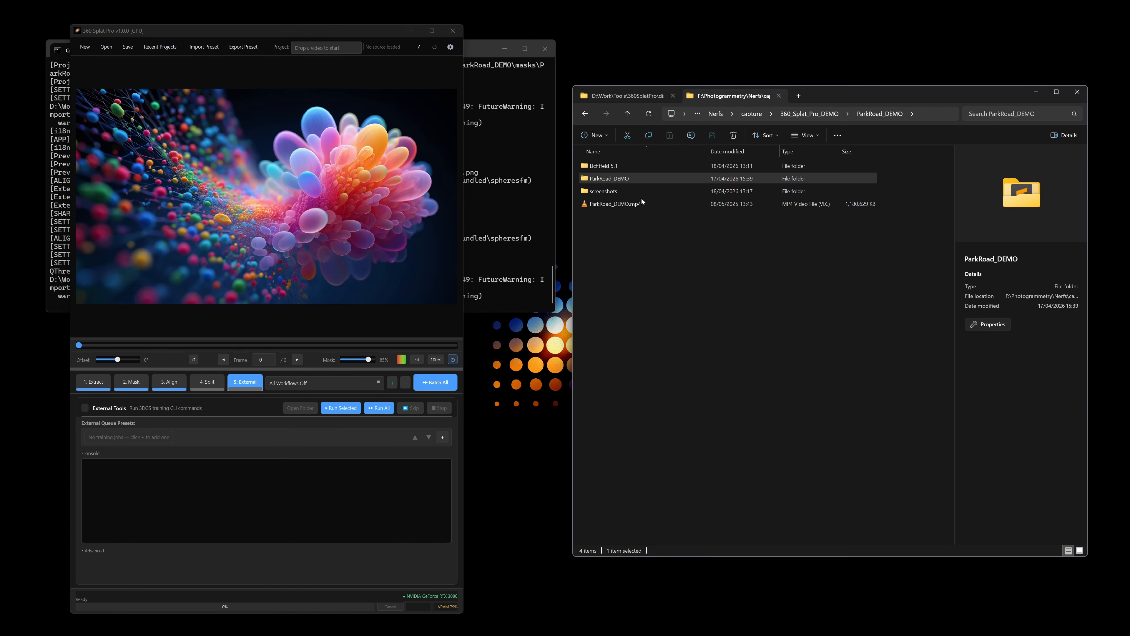
Load ParkRoad_DEMO.mp4 by dropping it from the file explorer onto the app, then nudge the mask opacity slider down slightly
{"action": "left_click_drag", "start_coordinate": [640, 204], "coordinate": [286, 195]}
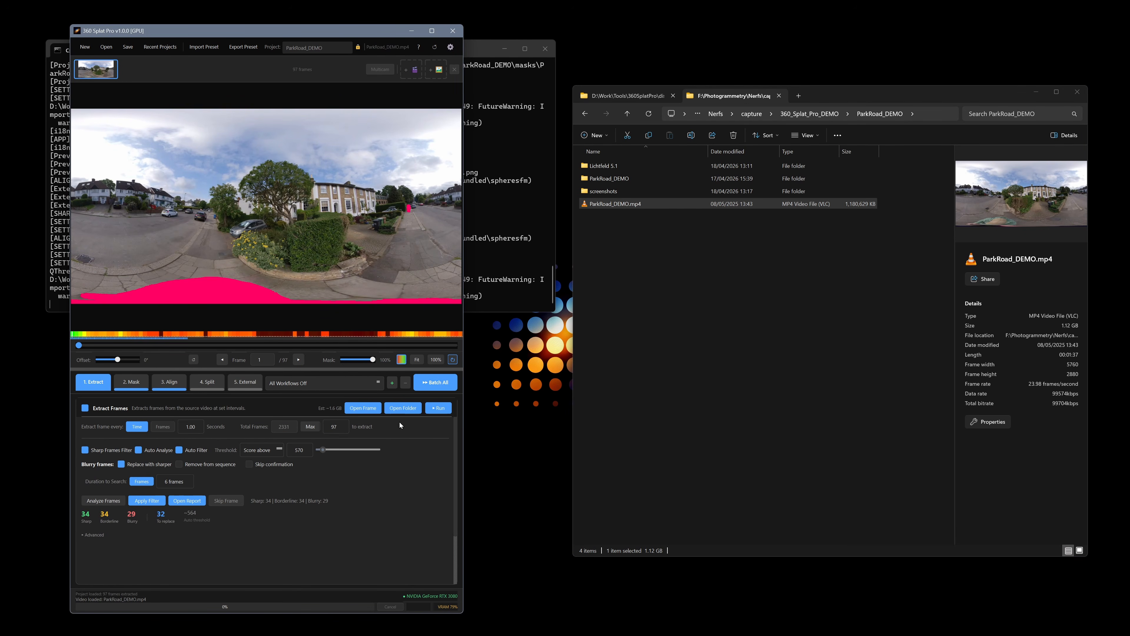
{"action": "double_click", "coordinate": [340, 428]}
{"action": "mouse_move", "coordinate": [372, 360]}
{"action": "left_mouse_down"}
{"action": "mouse_move", "coordinate": [322, 359]}
{"action": "mouse_move", "coordinate": [377, 358]}
{"action": "mouse_move", "coordinate": [364, 359]}
{"action": "left_mouse_up"}
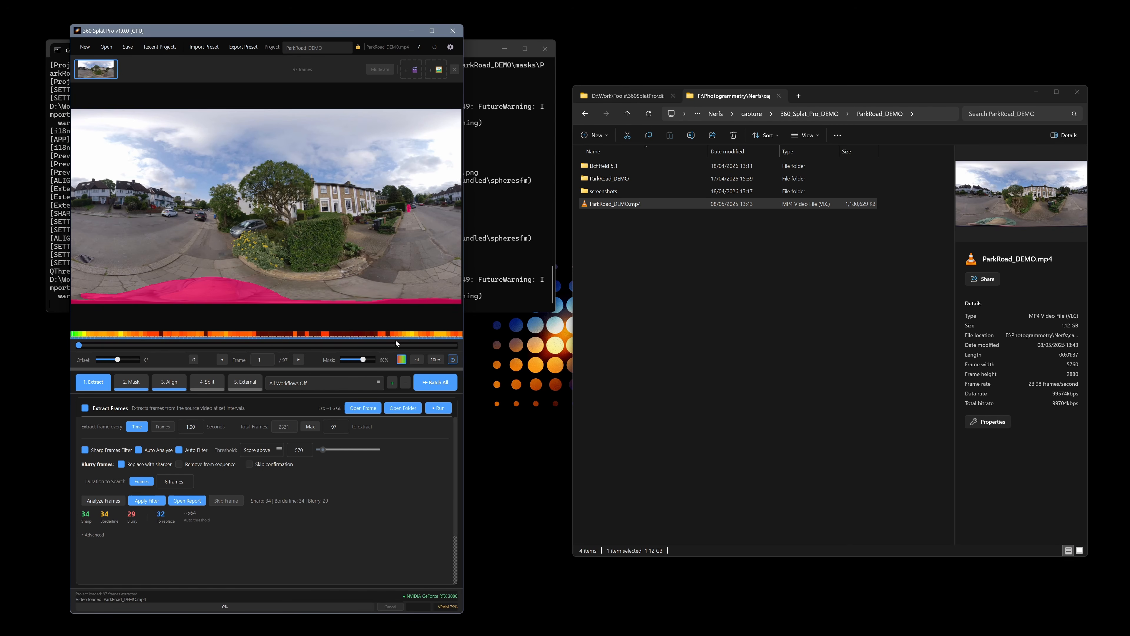
Scrub the timeline through the frames to frame 83 while toggling the mask overlay and preview display options
{"action": "left_click_drag", "start_coordinate": [81, 343], "coordinate": [164, 350]}
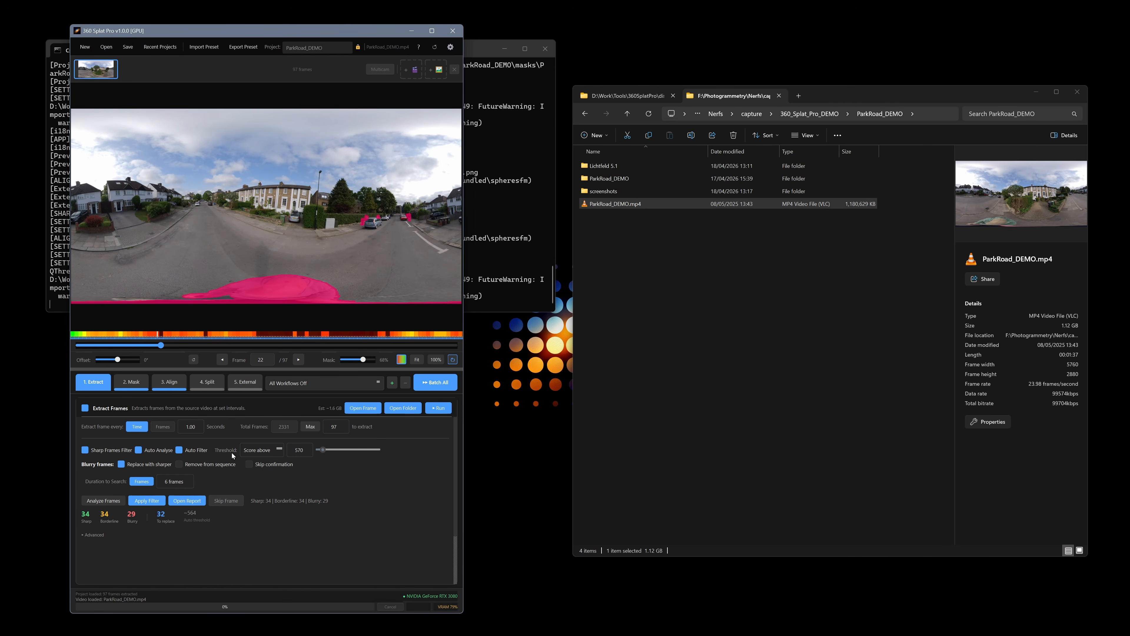
{"action": "left_click", "coordinate": [402, 360]}
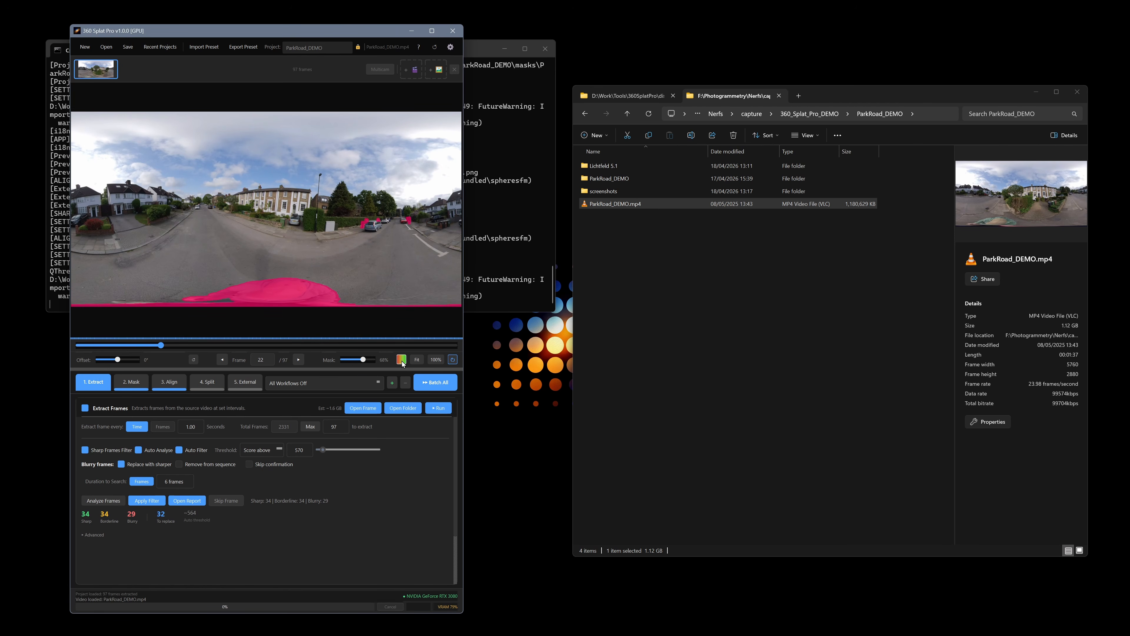
{"action": "left_click", "coordinate": [401, 359]}
{"action": "left_click", "coordinate": [402, 360]}
{"action": "left_click_drag", "start_coordinate": [178, 352], "coordinate": [400, 357]}
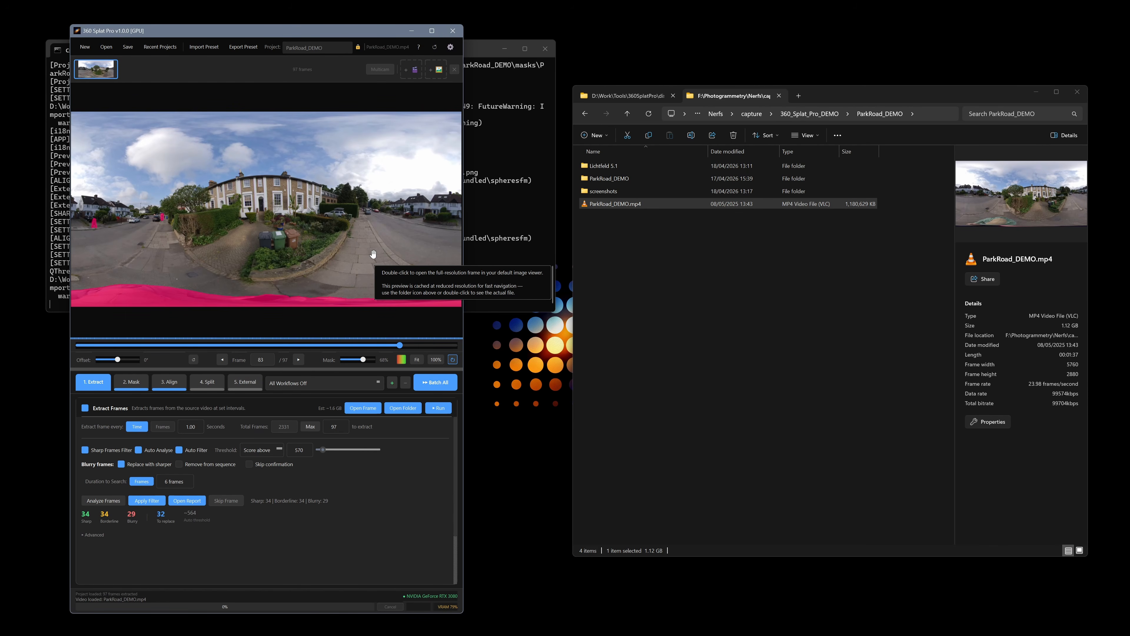
{"action": "left_click", "coordinate": [437, 360]}
{"action": "left_click", "coordinate": [417, 360]}
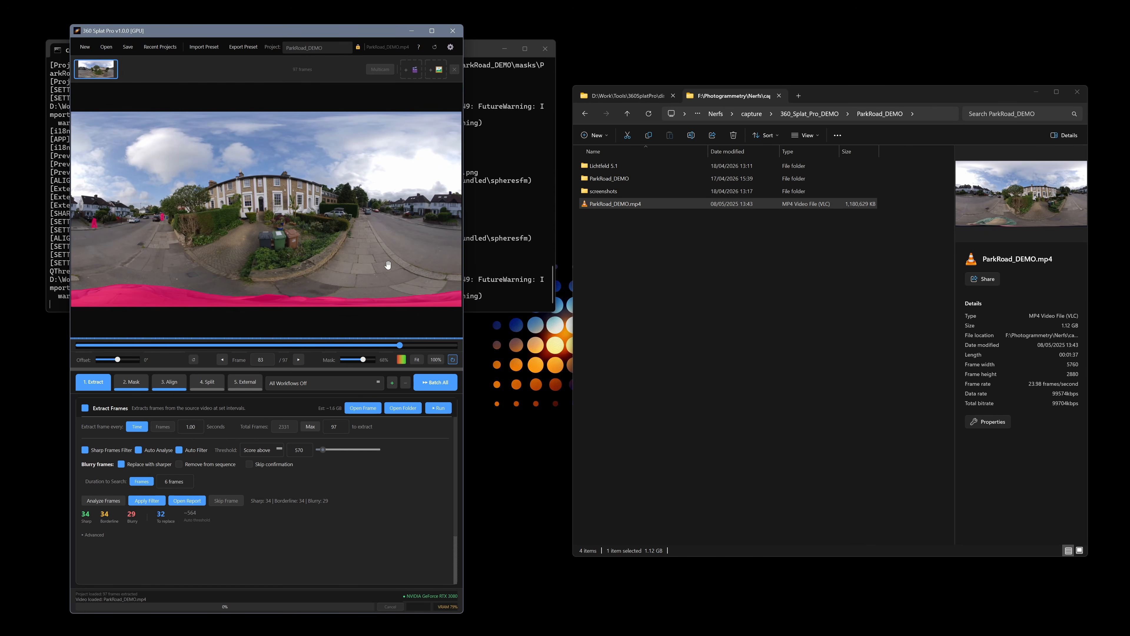
Open the current frame in the image viewer, zoom to 100%, pan around the panorama and close the viewer
{"action": "left_click", "coordinate": [368, 409]}
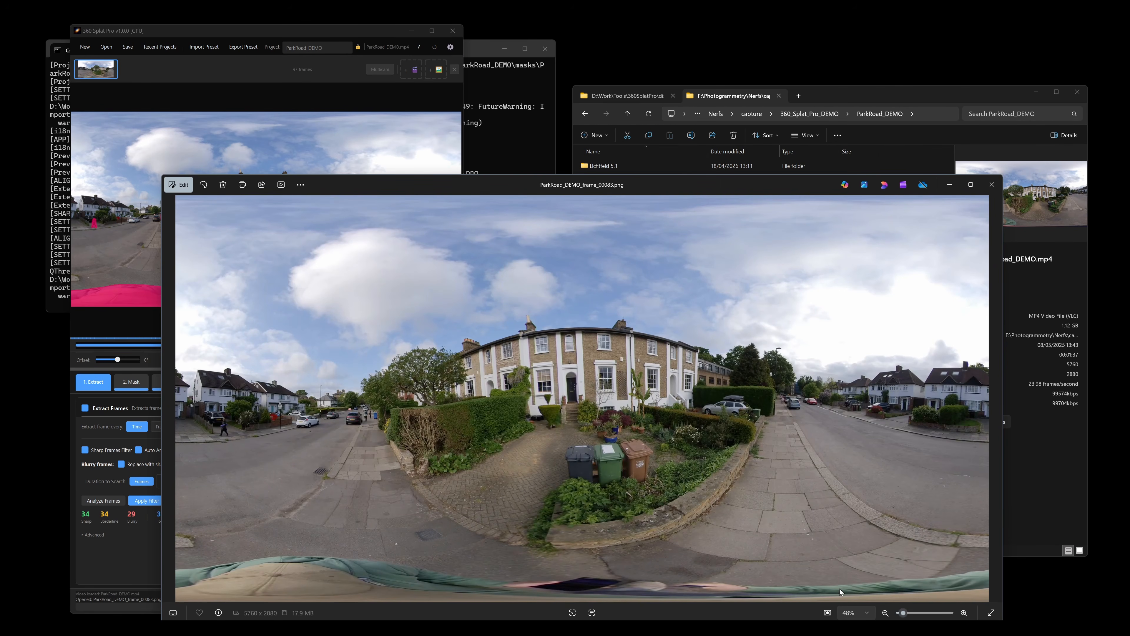
{"action": "left_click", "coordinate": [867, 613]}
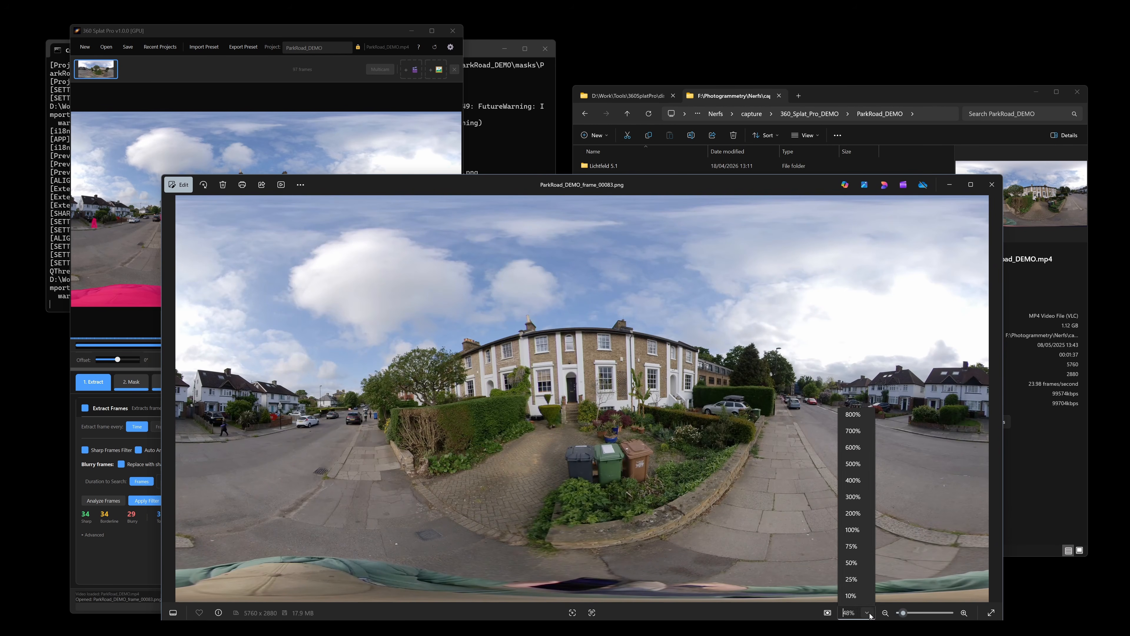
{"action": "left_click", "coordinate": [866, 531]}
{"action": "left_click_drag", "start_coordinate": [845, 377], "coordinate": [489, 419]}
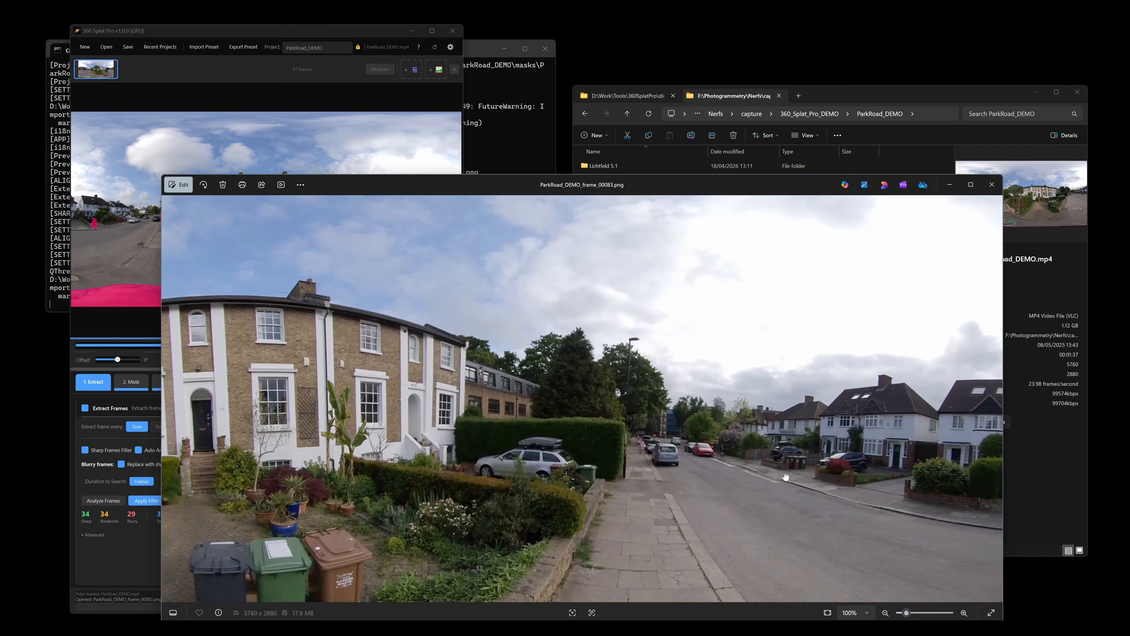
{"action": "left_click_drag", "start_coordinate": [774, 489], "coordinate": [697, 335]}
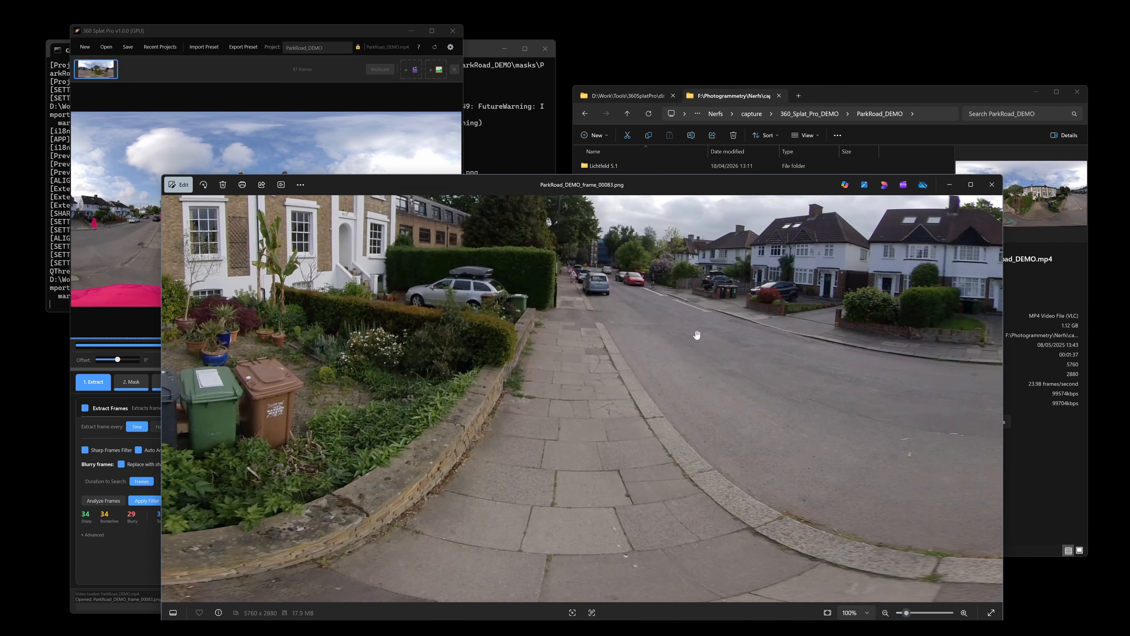
{"action": "left_click", "coordinate": [992, 184]}
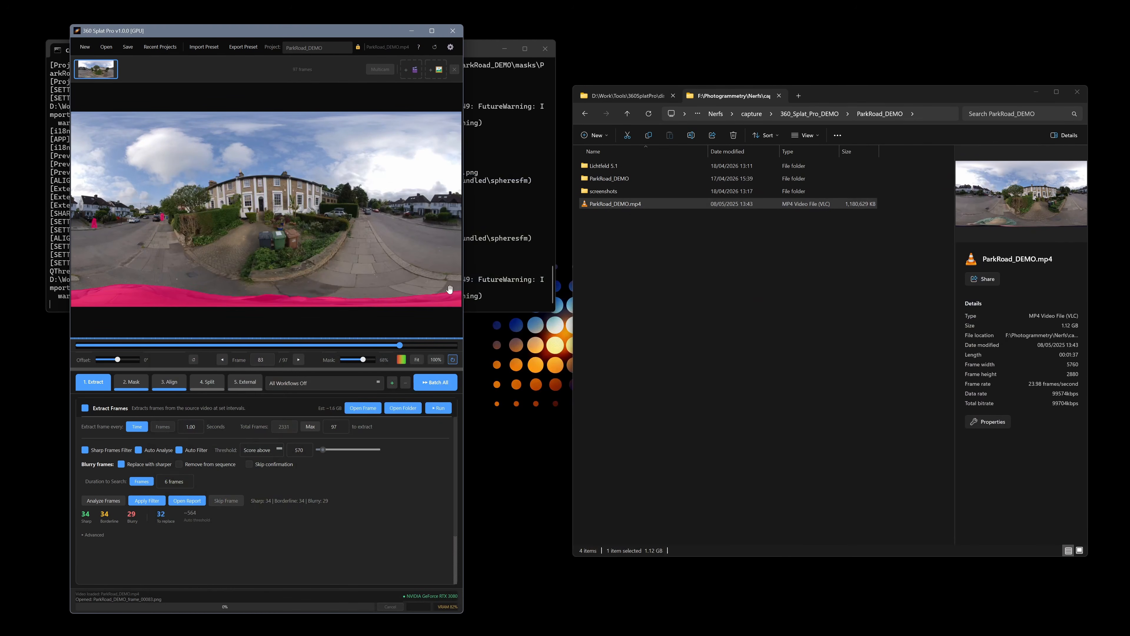
Open the extracted frames folder and navigate up to the ParkRoad_DEMO project folder's subfolders
{"action": "left_click", "coordinate": [405, 411]}
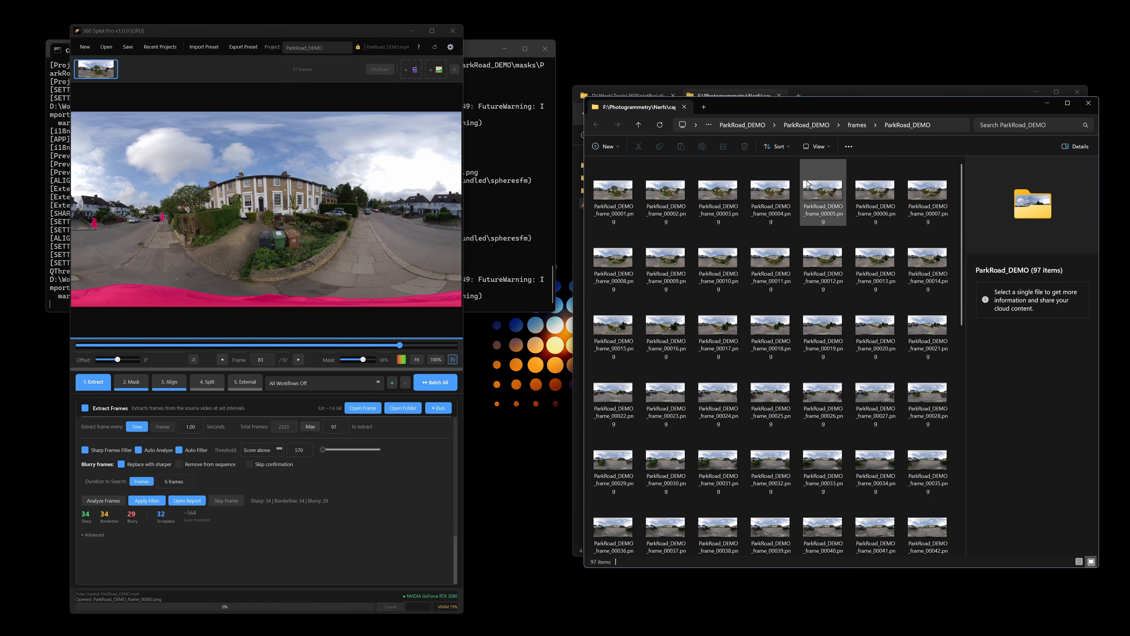
{"action": "left_click", "coordinate": [450, 47]}
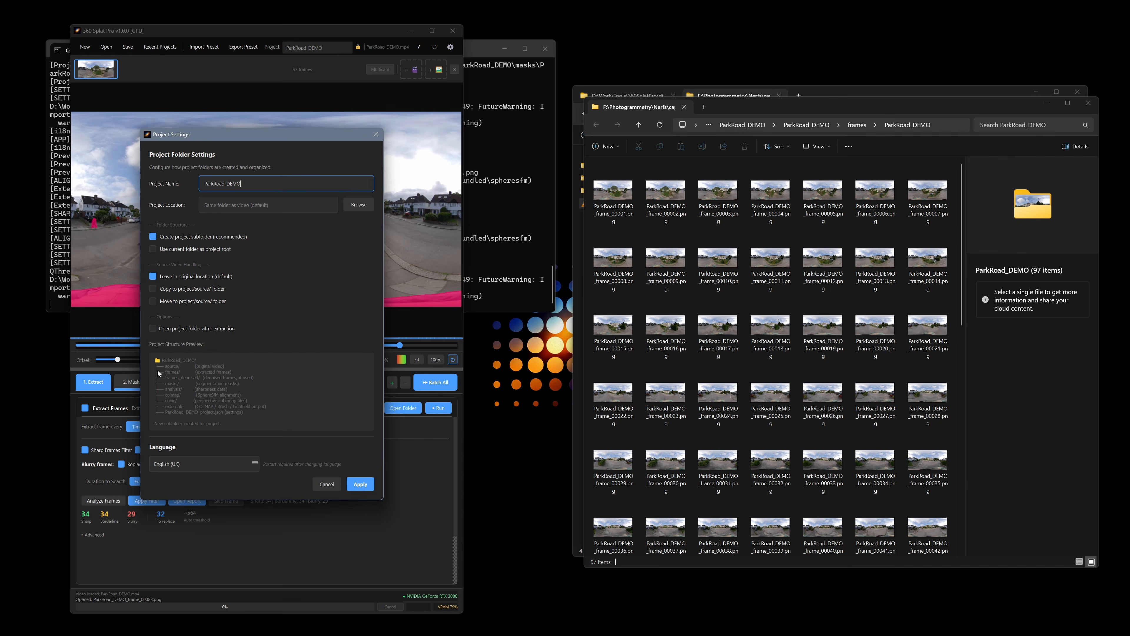
{"action": "left_click", "coordinate": [330, 484]}
{"action": "left_click", "coordinate": [858, 126]}
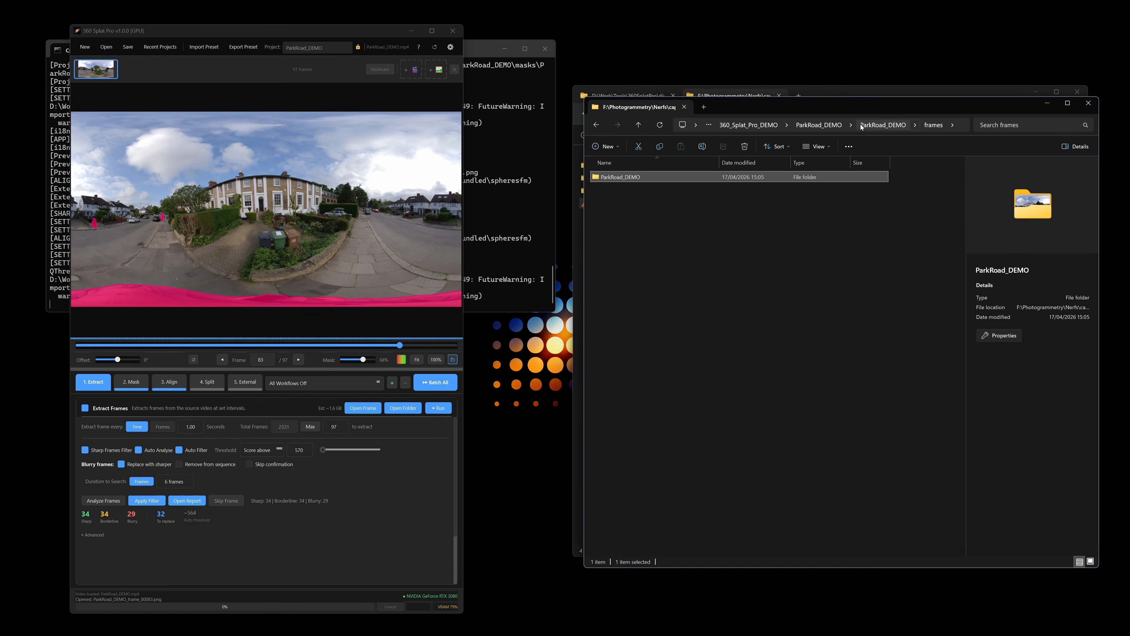
{"action": "left_click", "coordinate": [878, 125]}
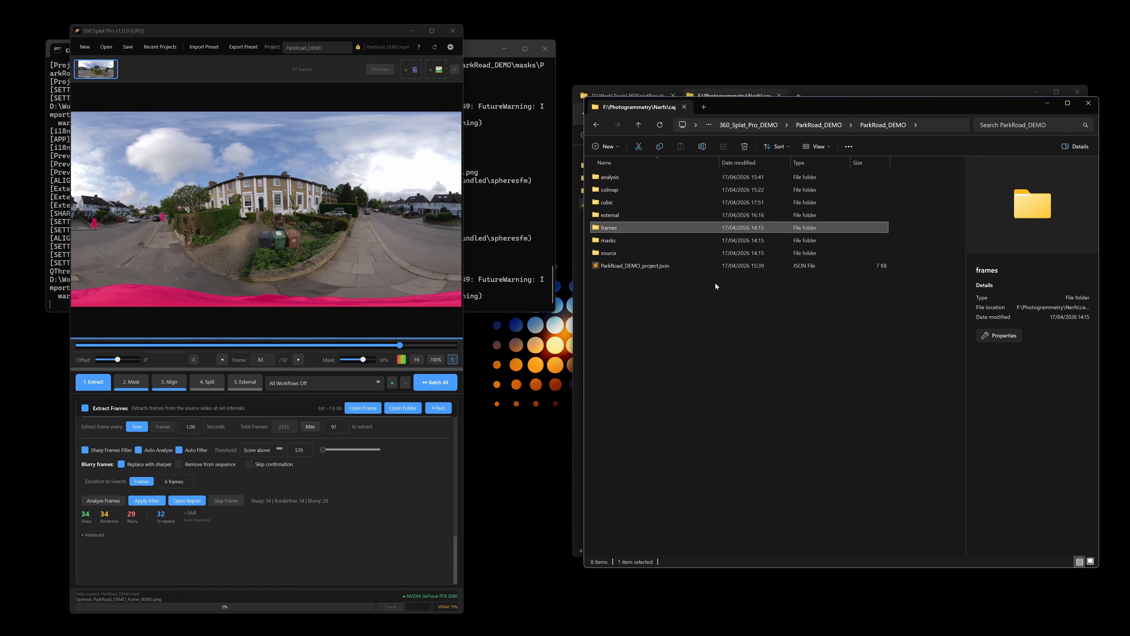
{"action": "left_click", "coordinate": [645, 175]}
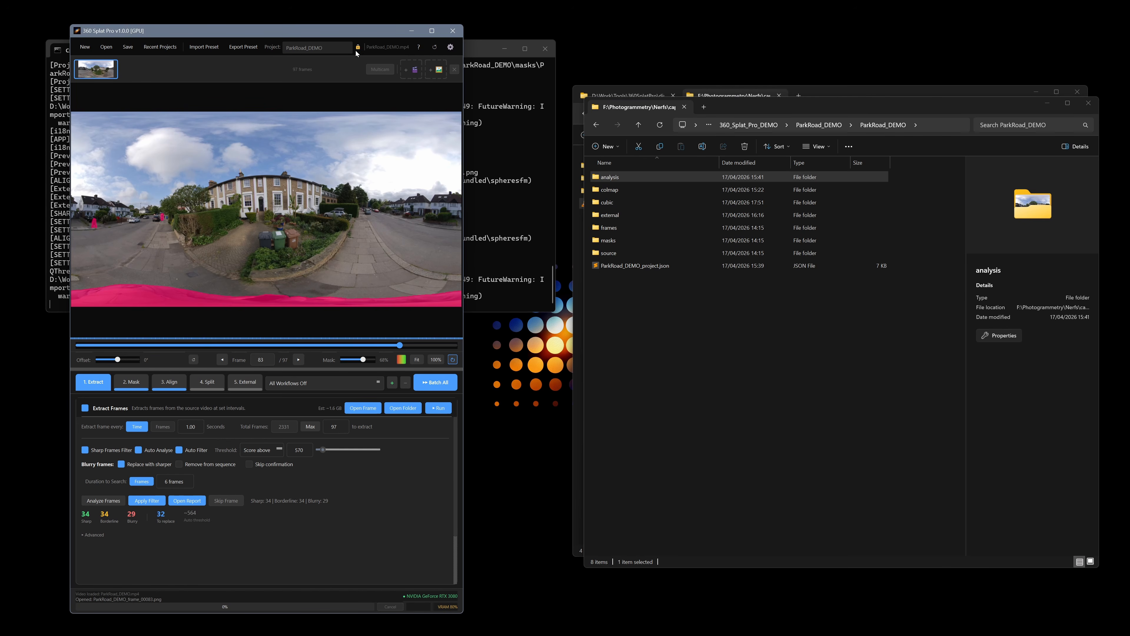
Step backward and forward through the video one frame at a time
{"action": "mouse_move", "coordinate": [358, 48]}
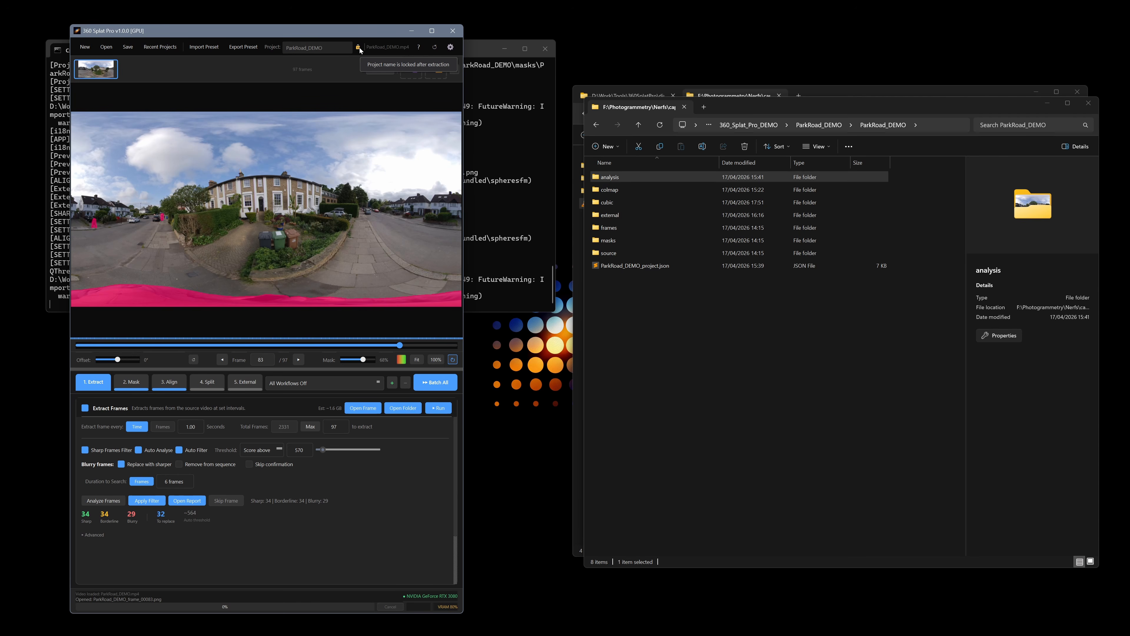
{"action": "left_click", "coordinate": [222, 359]}
{"action": "left_click", "coordinate": [222, 359]}
{"action": "left_click", "coordinate": [222, 360]}
{"action": "left_click", "coordinate": [222, 359]}
{"action": "left_click", "coordinate": [222, 359]}
{"action": "left_click", "coordinate": [222, 359]}
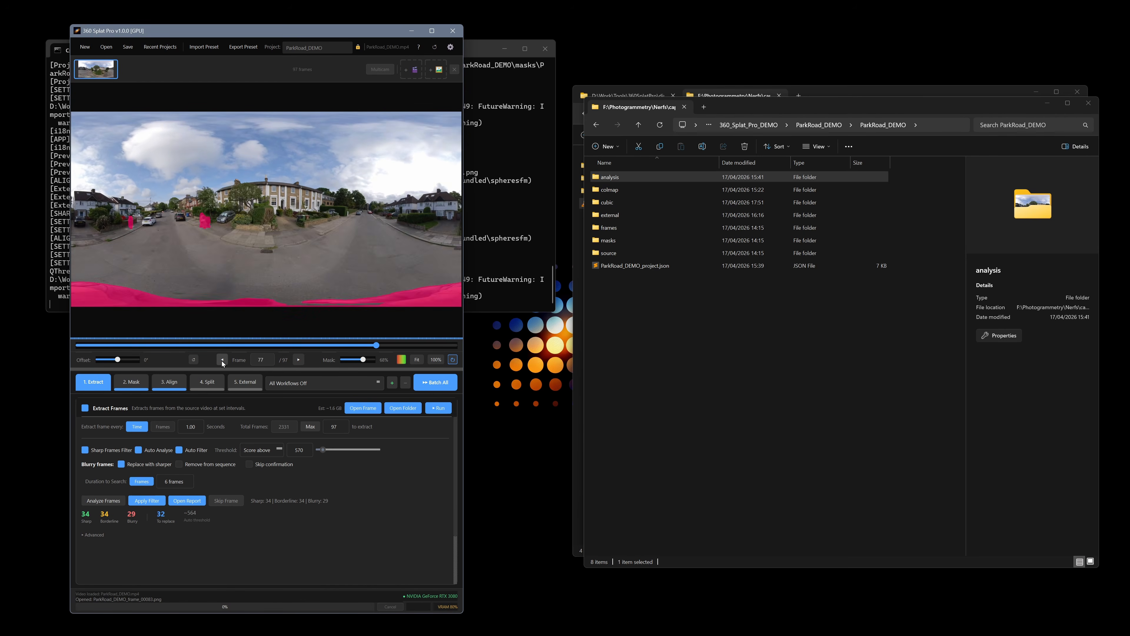
{"action": "left_click", "coordinate": [222, 359]}
{"action": "left_click", "coordinate": [222, 360]}
{"action": "left_click", "coordinate": [222, 361]}
{"action": "key", "text": "Right"}
{"action": "key", "text": "Right"}
{"action": "key", "text": "Right"}
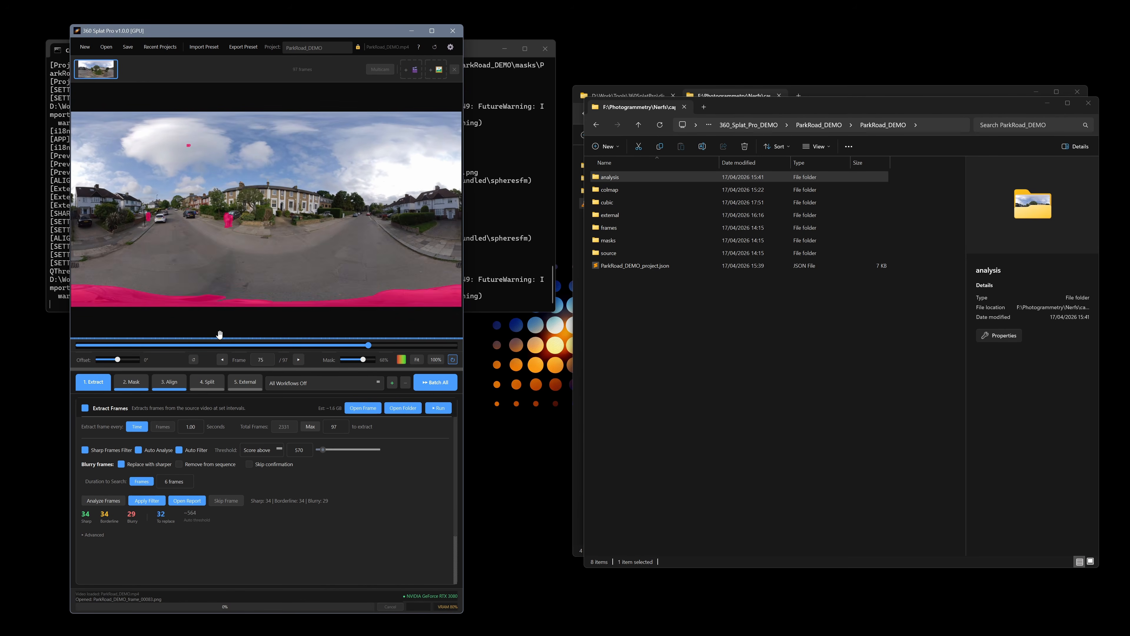
{"action": "key", "text": "Left"}
{"action": "key", "text": "Left"}
{"action": "key", "text": "Left"}
{"action": "key", "text": "Left"}
{"action": "key", "text": "Left"}
{"action": "key", "text": "Left"}
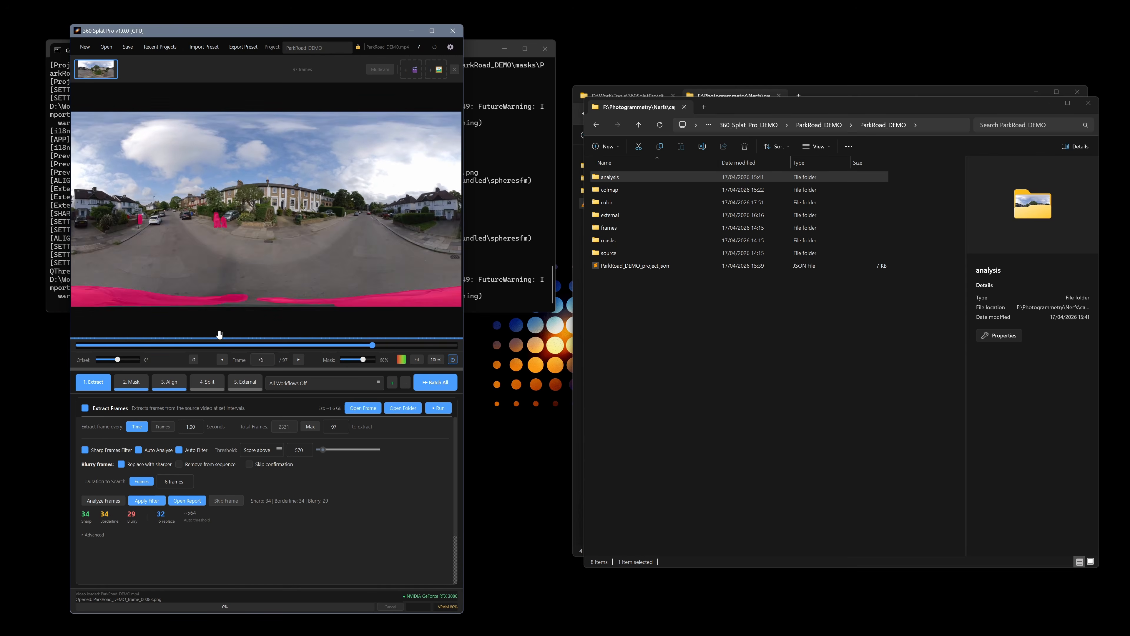
{"action": "key", "text": "Left"}
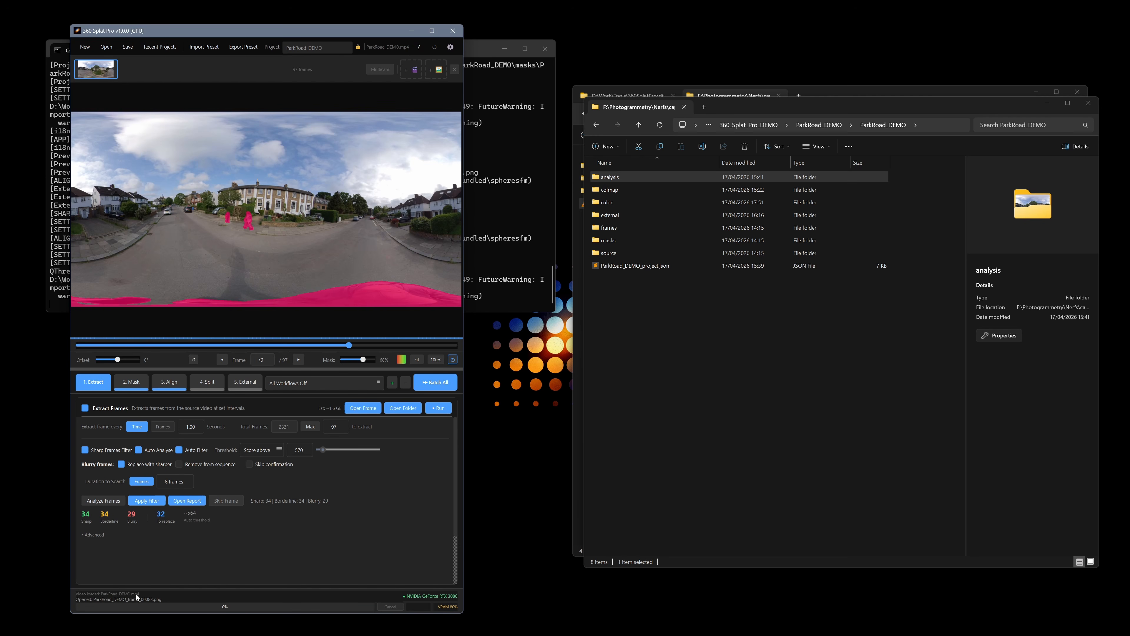
Bring the console window to the front and move it to the right side of the screen
{"action": "left_click", "coordinate": [53, 257]}
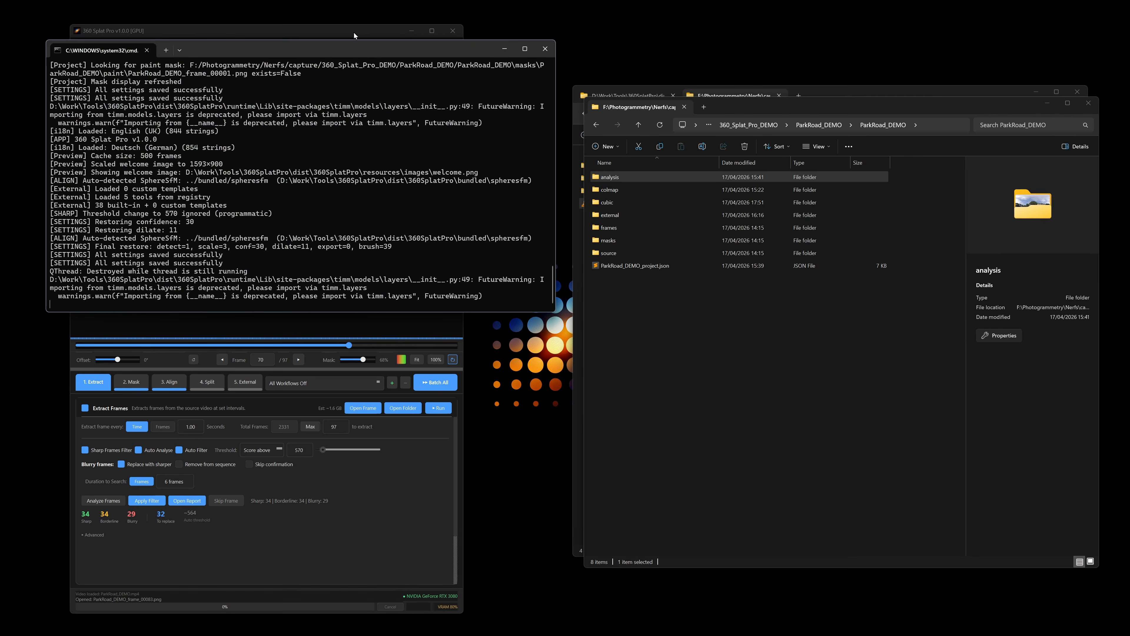
{"action": "left_click_drag", "start_coordinate": [364, 54], "coordinate": [796, 42]}
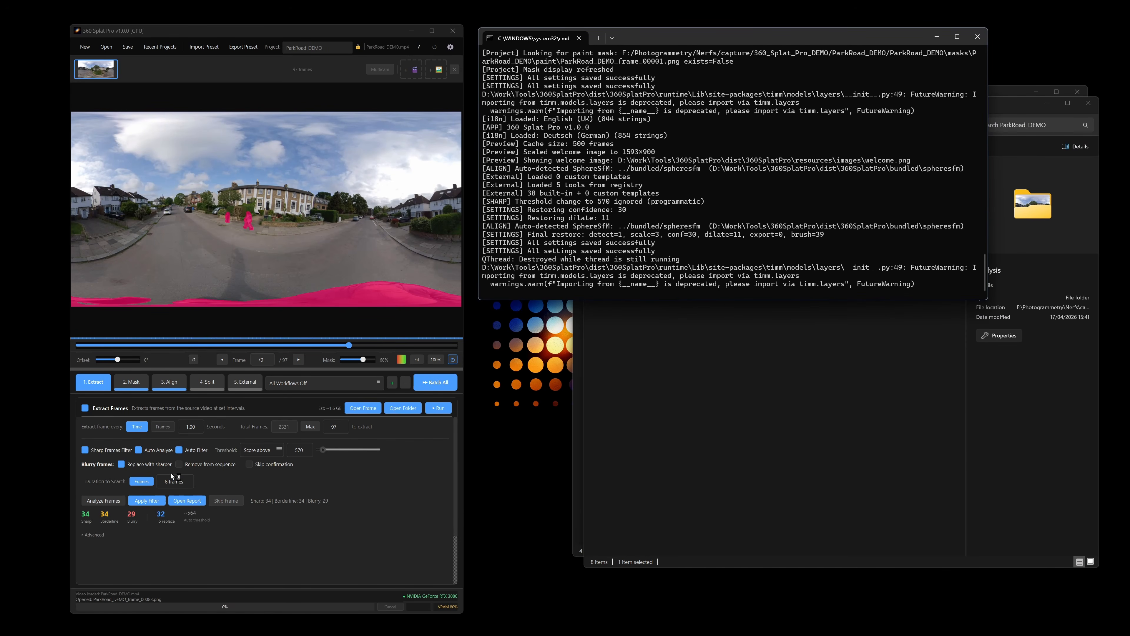
Switch to the Mask tab and open the masks folder
{"action": "left_click", "coordinate": [131, 384]}
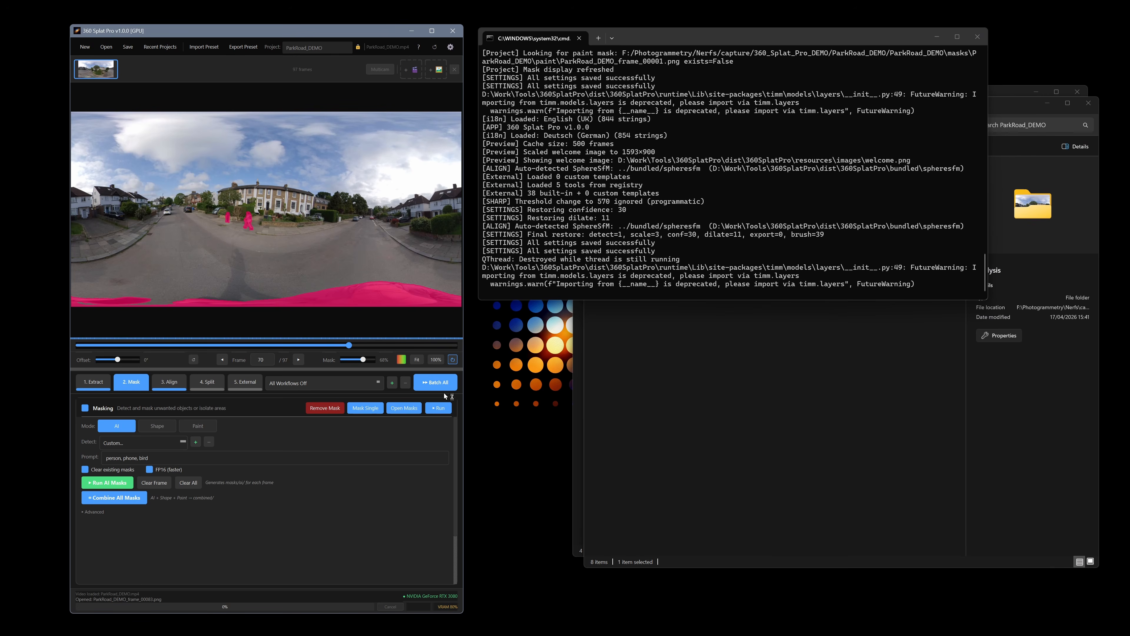
{"action": "left_click", "coordinate": [409, 409]}
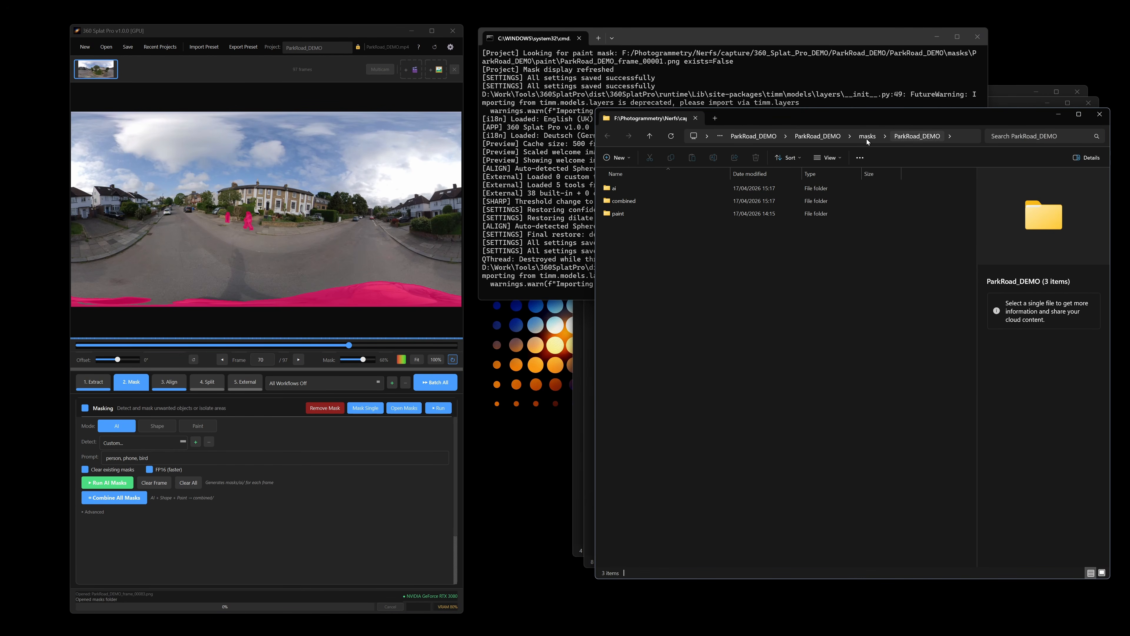
Navigate up to the project folder, open the analysis folder and open alignment_report.txt
{"action": "left_click", "coordinate": [875, 137]}
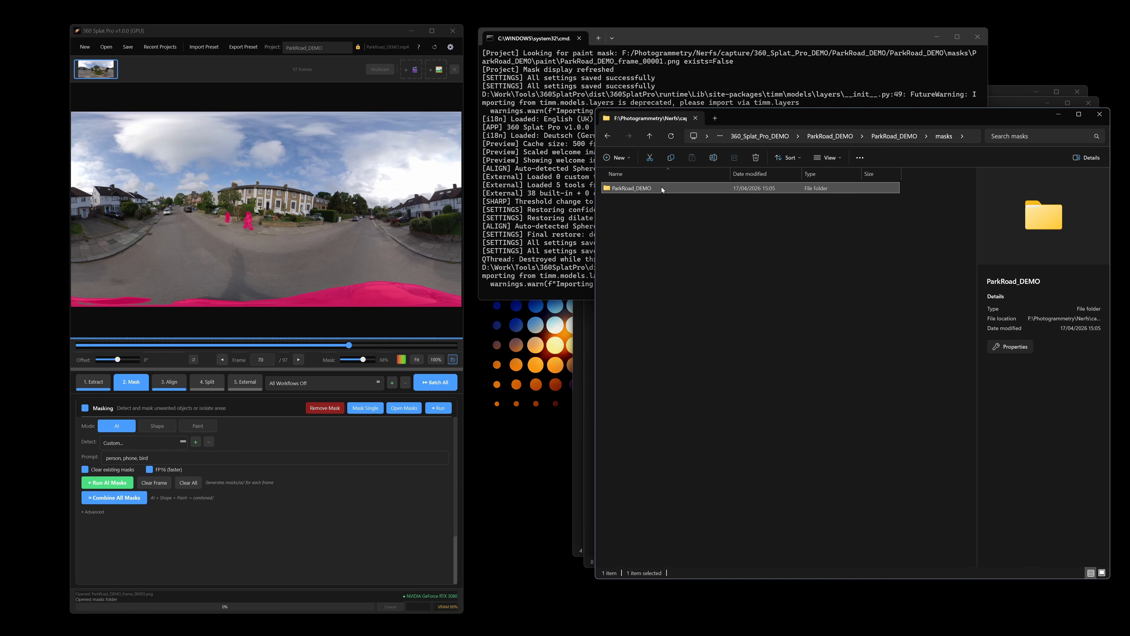
{"action": "left_click", "coordinate": [892, 135]}
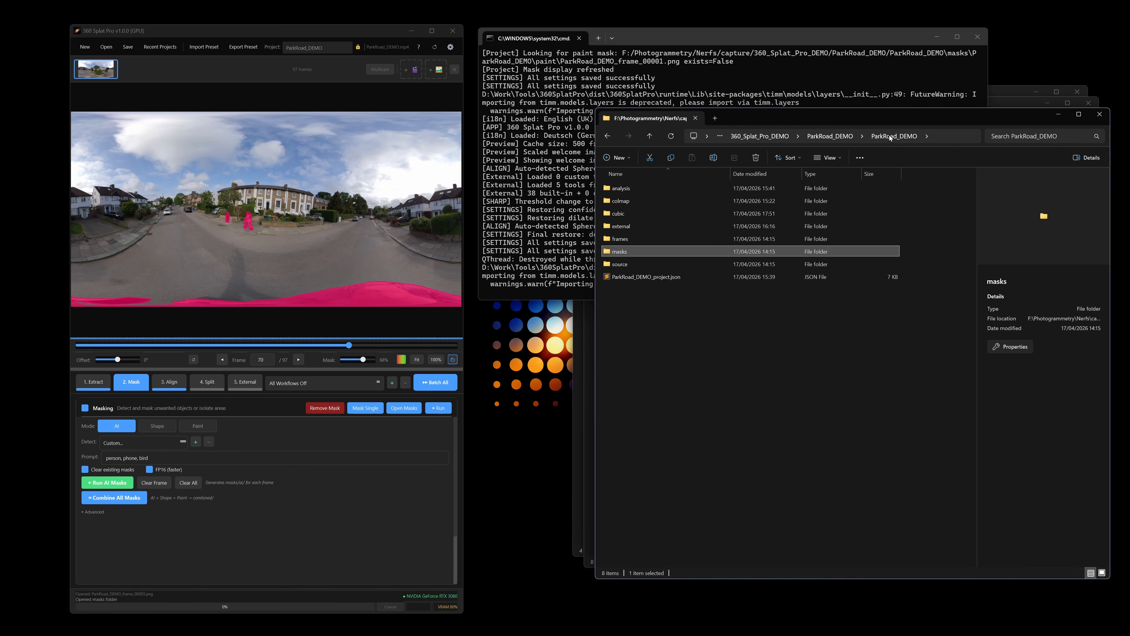
{"action": "double_click", "coordinate": [634, 191]}
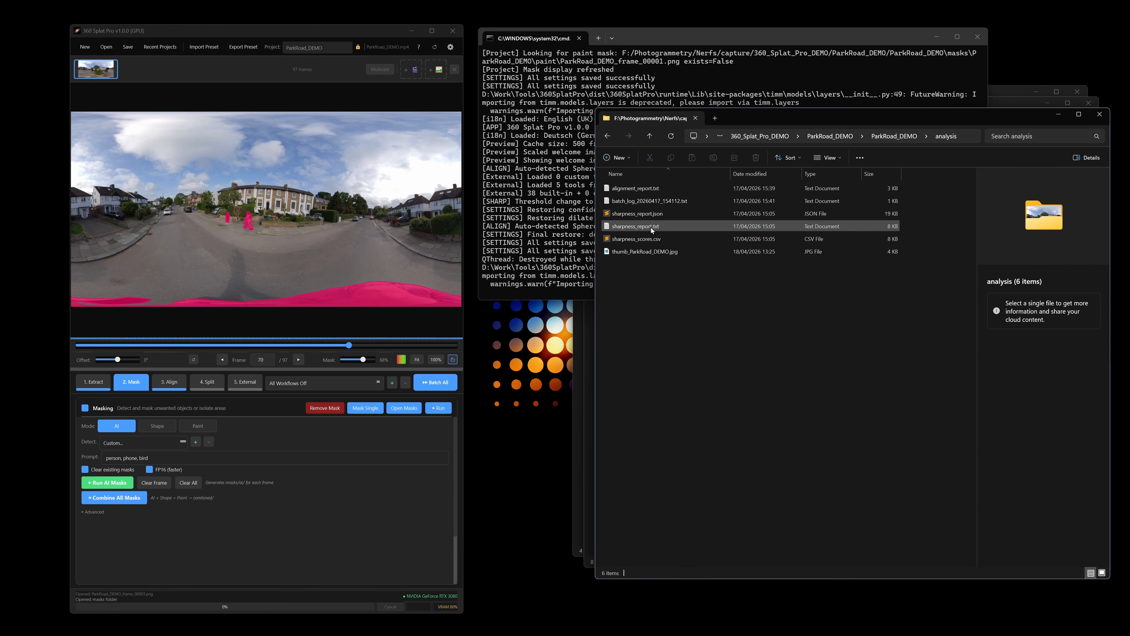
{"action": "double_click", "coordinate": [655, 187]}
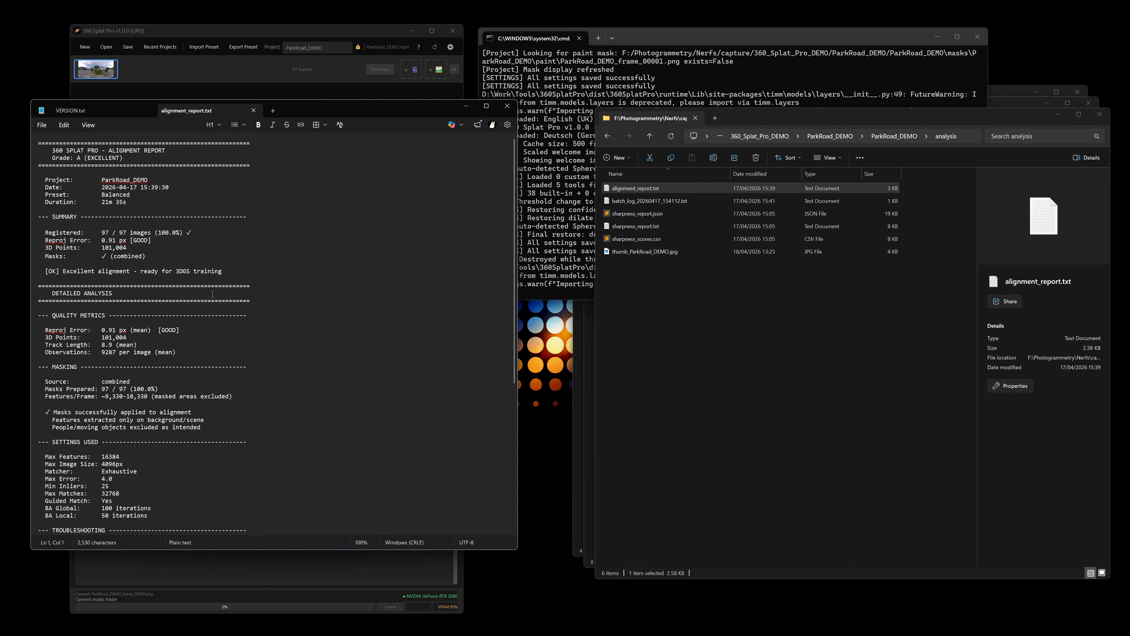
Reopen the alignment report from the Align tab, minimizing the report window before and after
{"action": "left_click", "coordinate": [466, 106]}
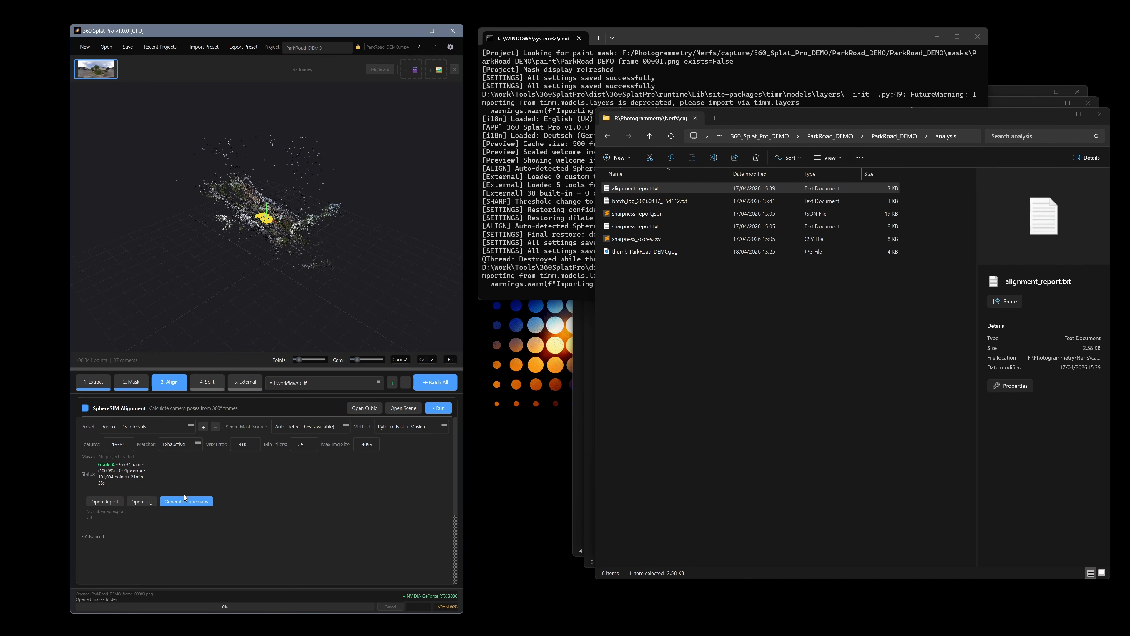
{"action": "left_click", "coordinate": [104, 502]}
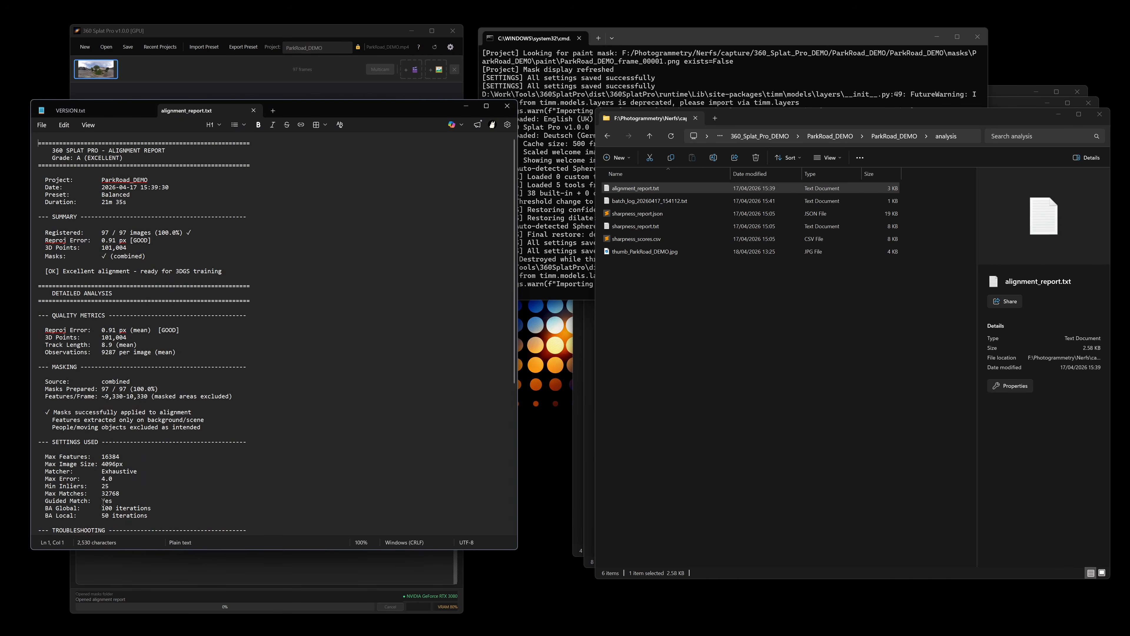
{"action": "left_click", "coordinate": [466, 106]}
Browse the colmap folder down through colmap_masks and frames, then return to the project folder
{"action": "key", "text": "alt+Left"}
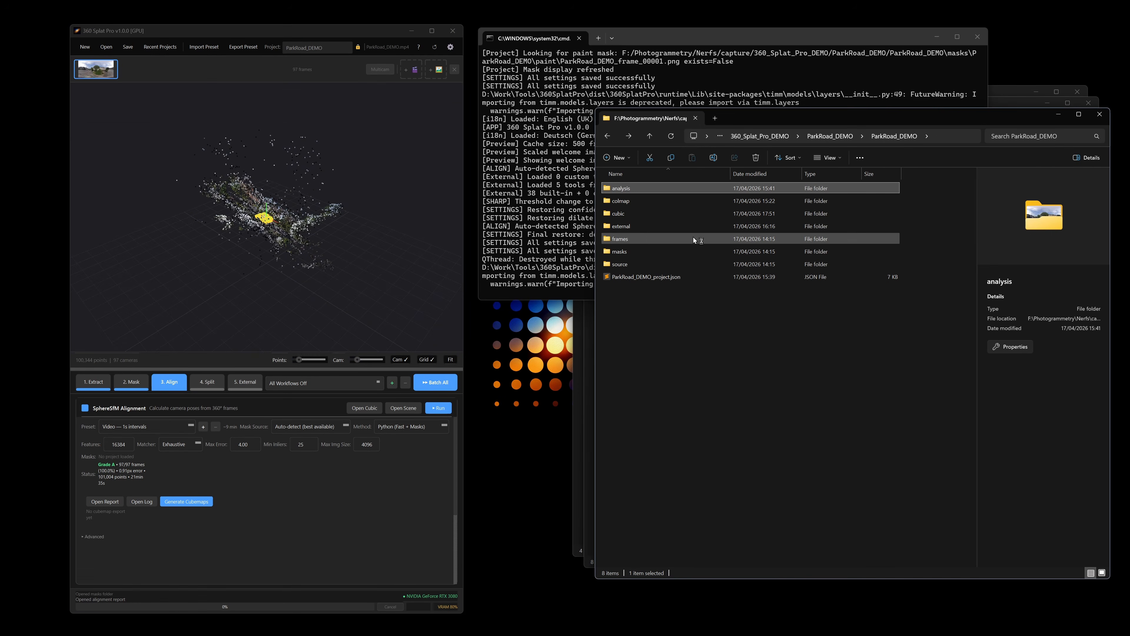
{"action": "left_click", "coordinate": [645, 201]}
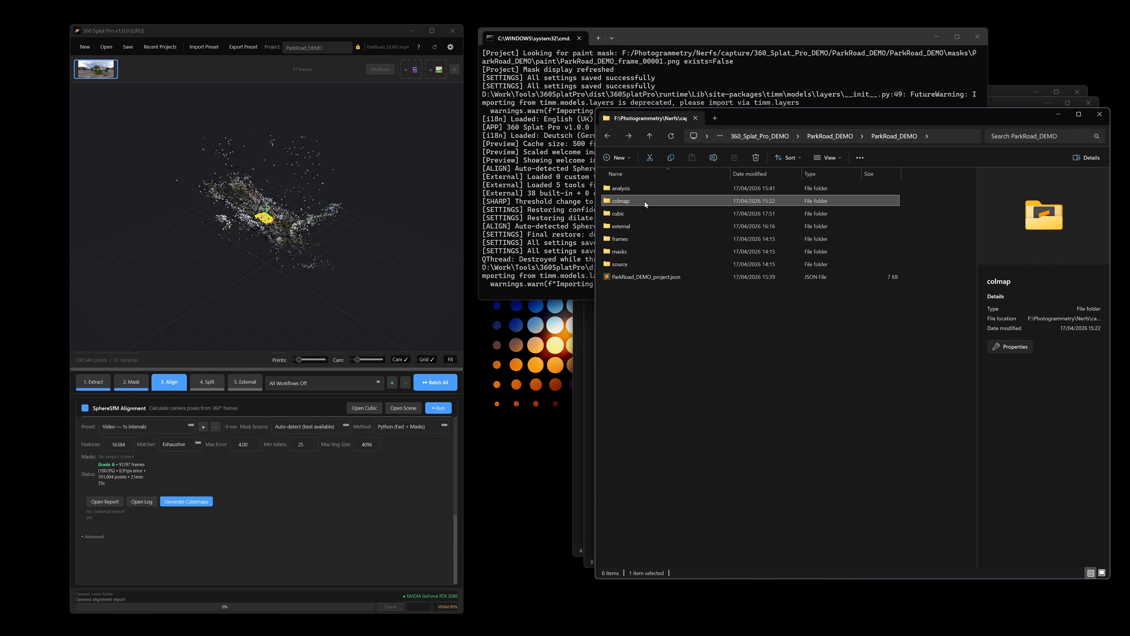
{"action": "double_click", "coordinate": [645, 202]}
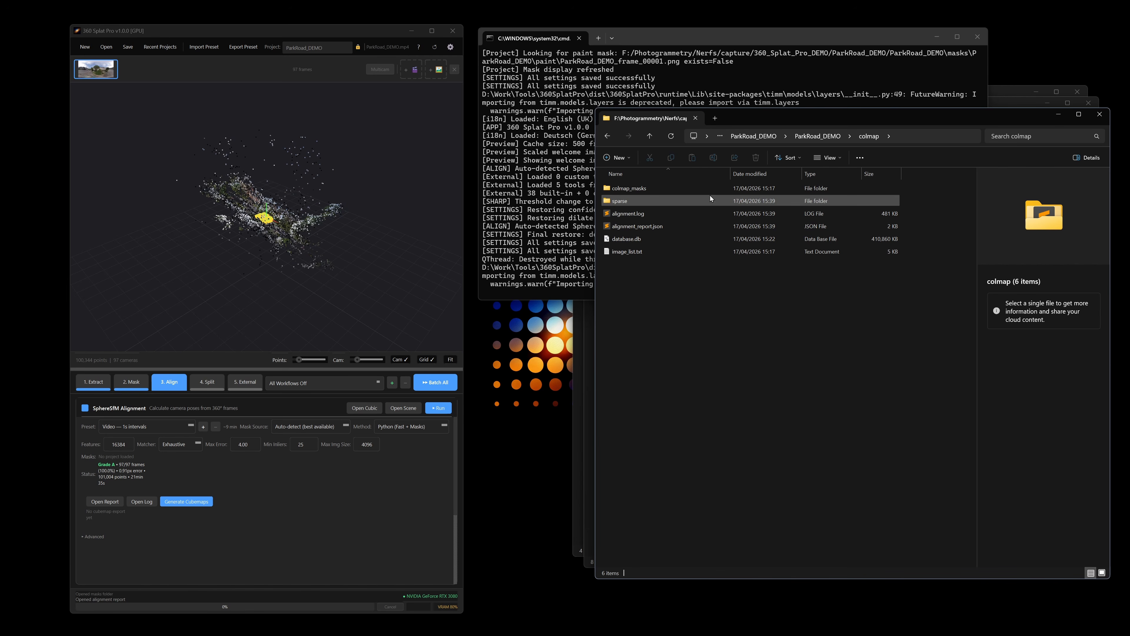
{"action": "double_click", "coordinate": [647, 190]}
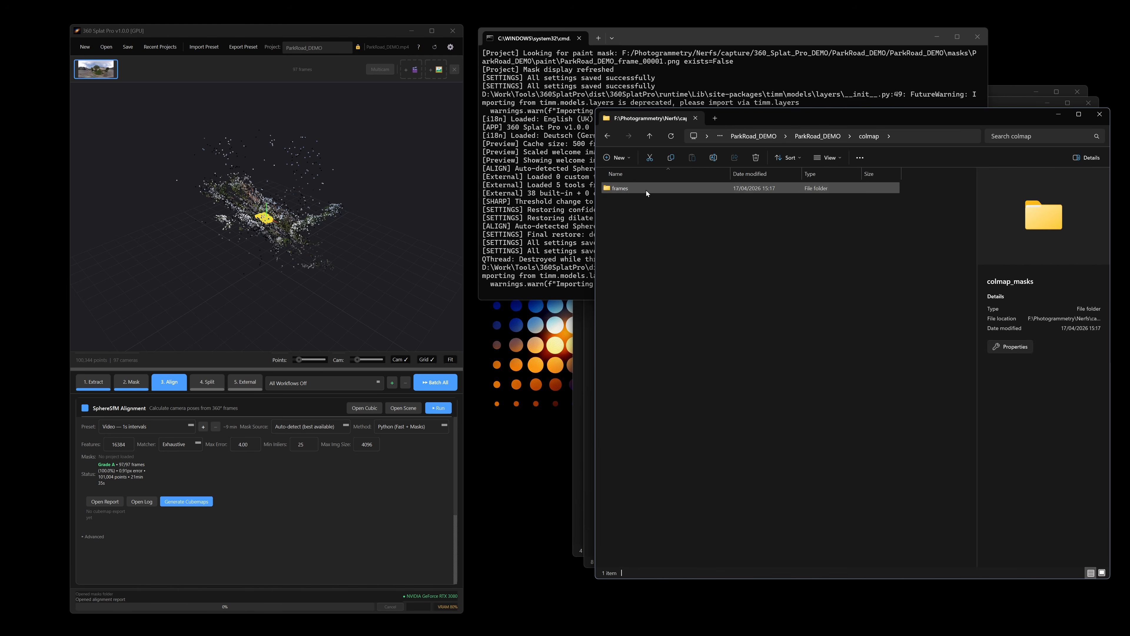
{"action": "double_click", "coordinate": [631, 185]}
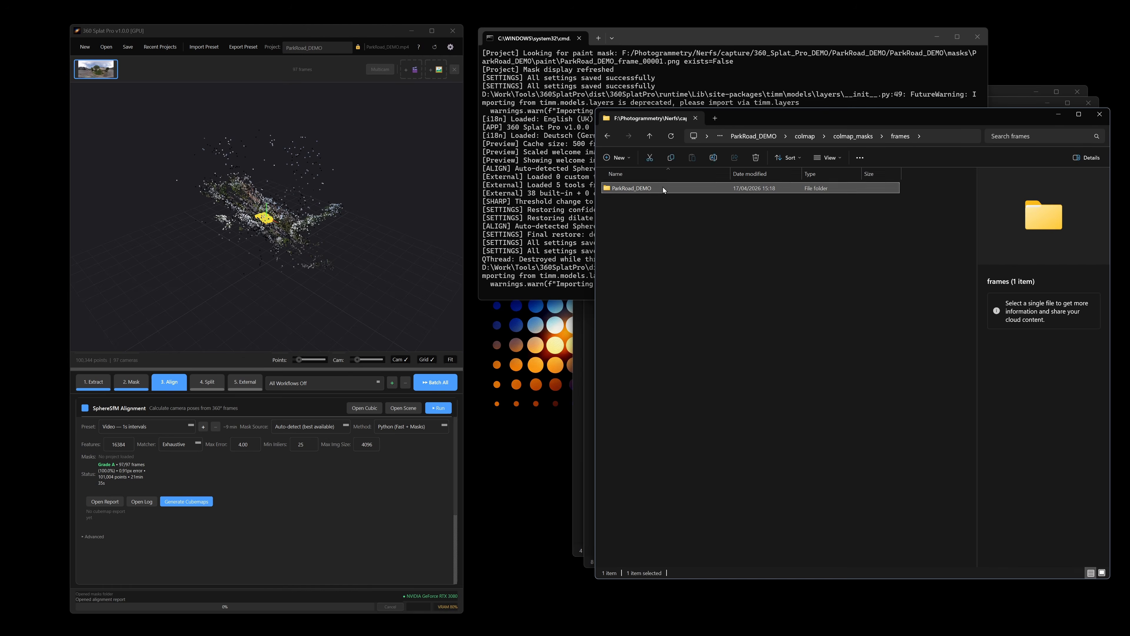
{"action": "double_click", "coordinate": [663, 187]}
{"action": "key", "text": "alt+Left"}
{"action": "key", "text": "alt+Left"}
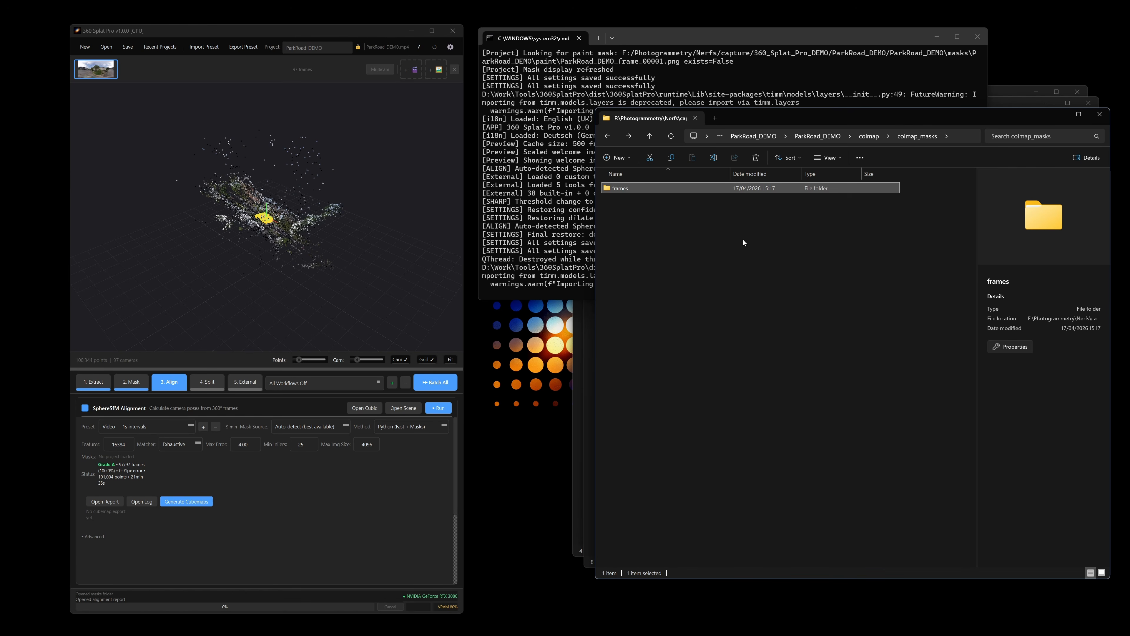
{"action": "key", "text": "alt+Left"}
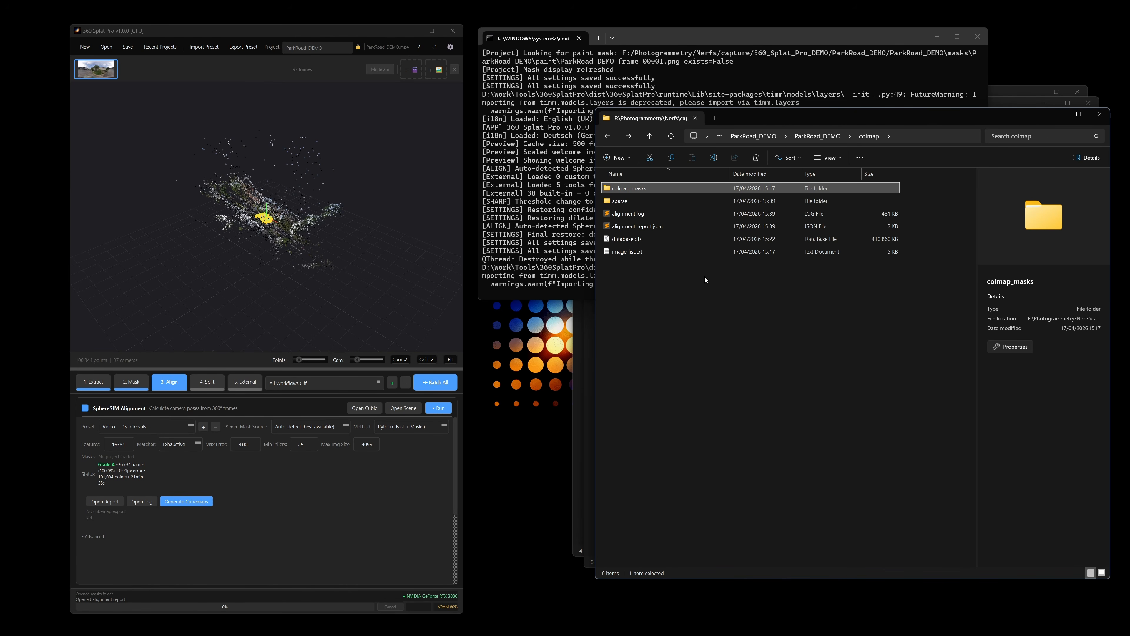
{"action": "key", "text": "alt+Left"}
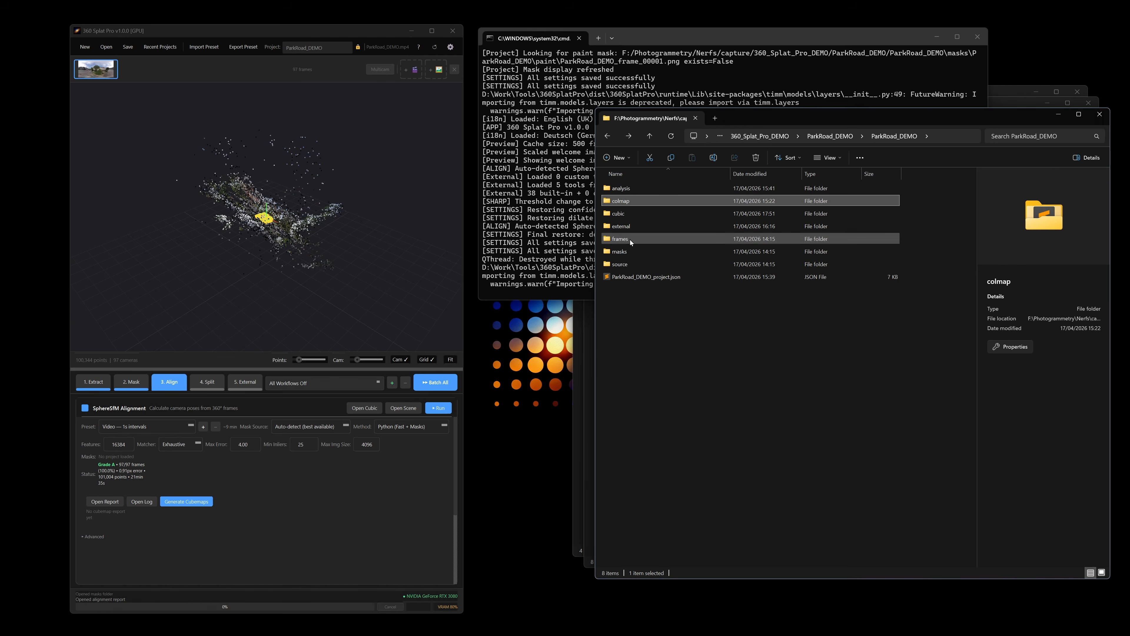
Look inside the cubic and external project folders and switch to the External tab
{"action": "left_click", "coordinate": [633, 213]}
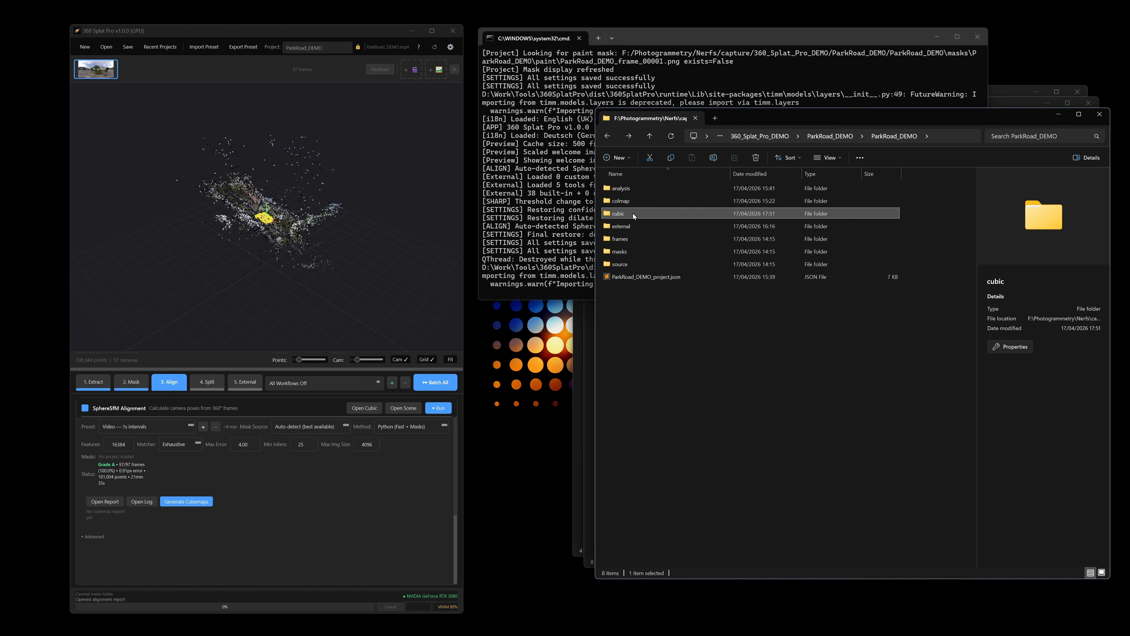
{"action": "double_click", "coordinate": [633, 213]}
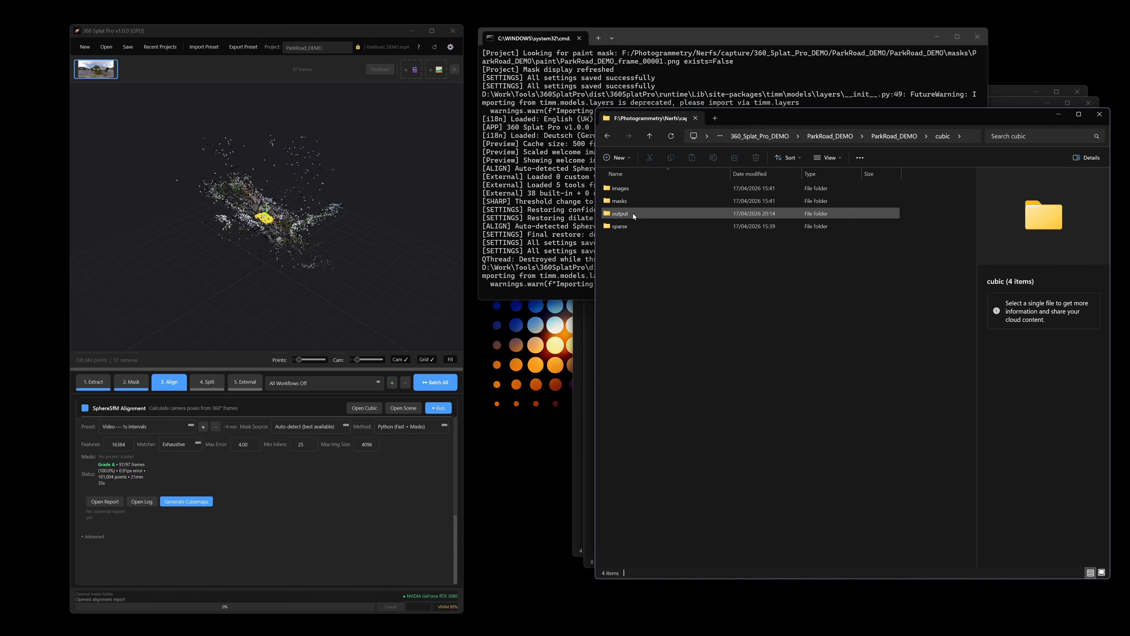
{"action": "key", "text": "alt+Left"}
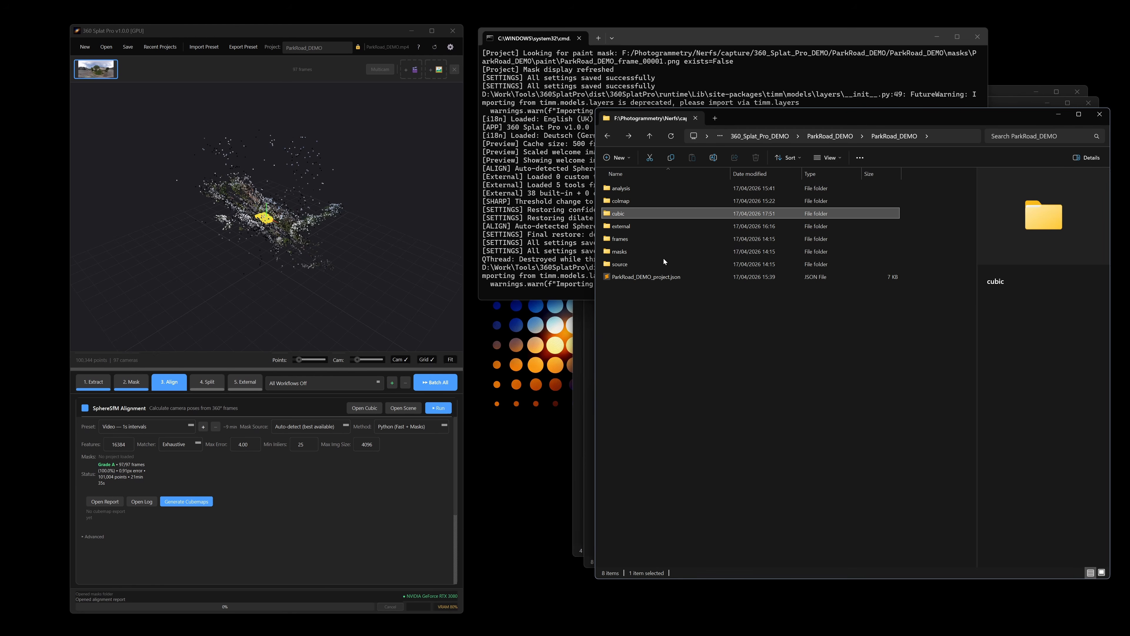
{"action": "double_click", "coordinate": [628, 226]}
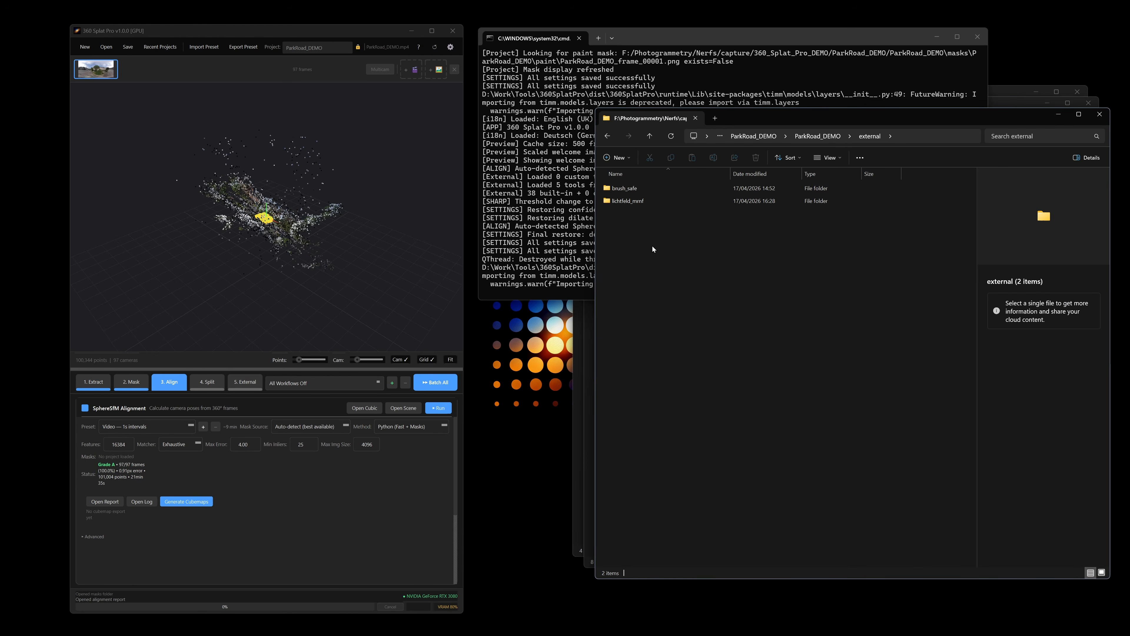
{"action": "left_click", "coordinate": [245, 382]}
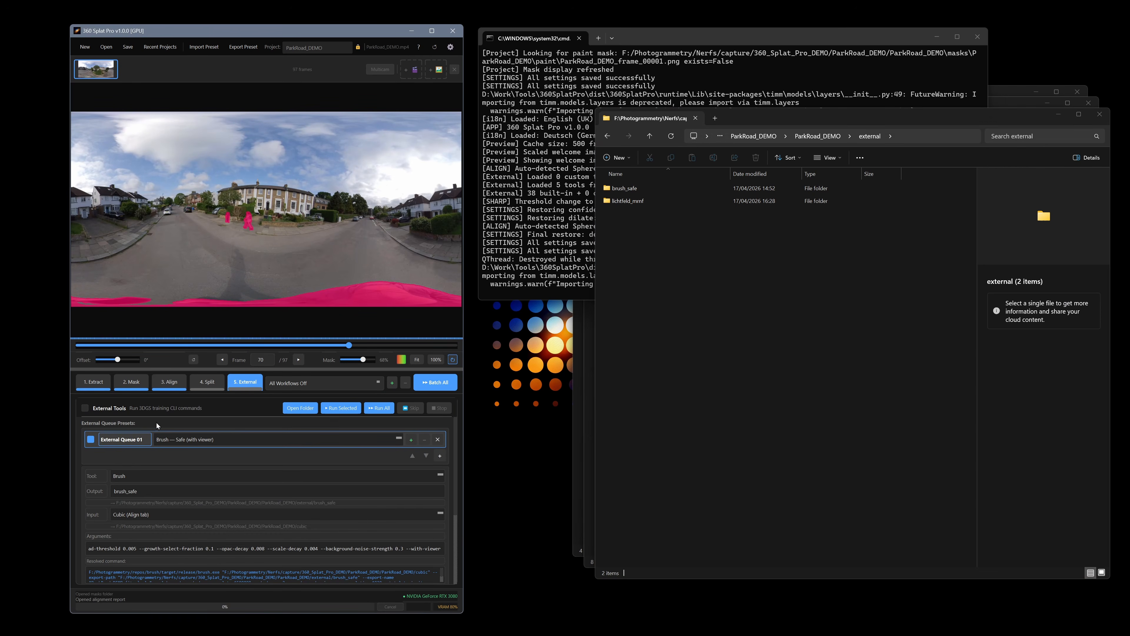
Open the project's frames folder, then its masks folder, and switch to the Mask tab
{"action": "left_click", "coordinate": [650, 136]}
{"action": "double_click", "coordinate": [632, 238]}
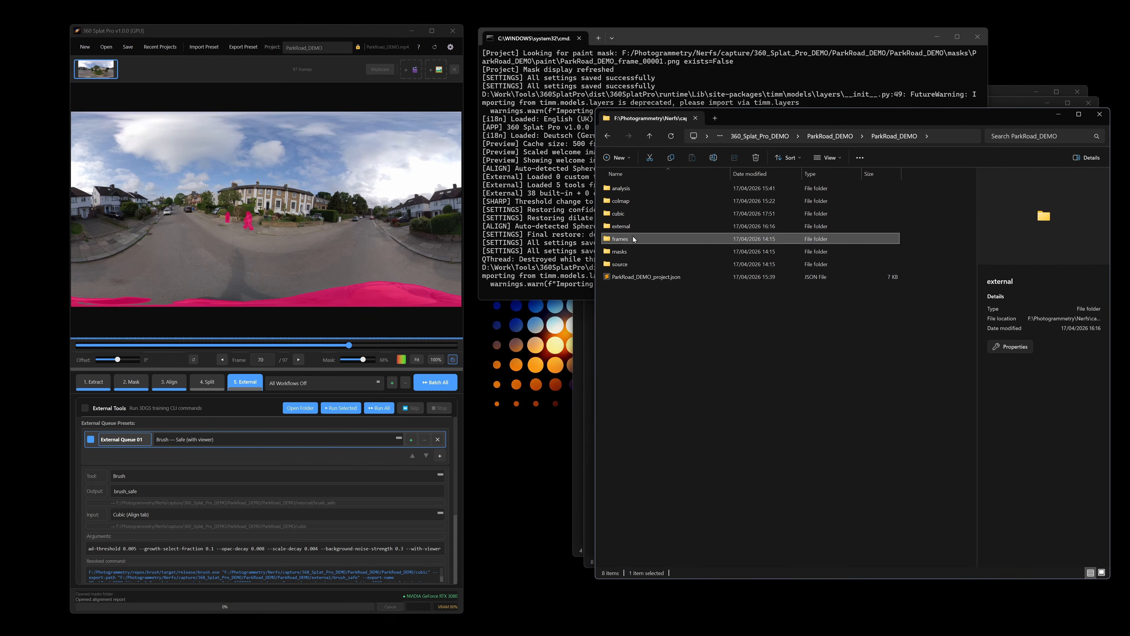
{"action": "left_click", "coordinate": [657, 188]}
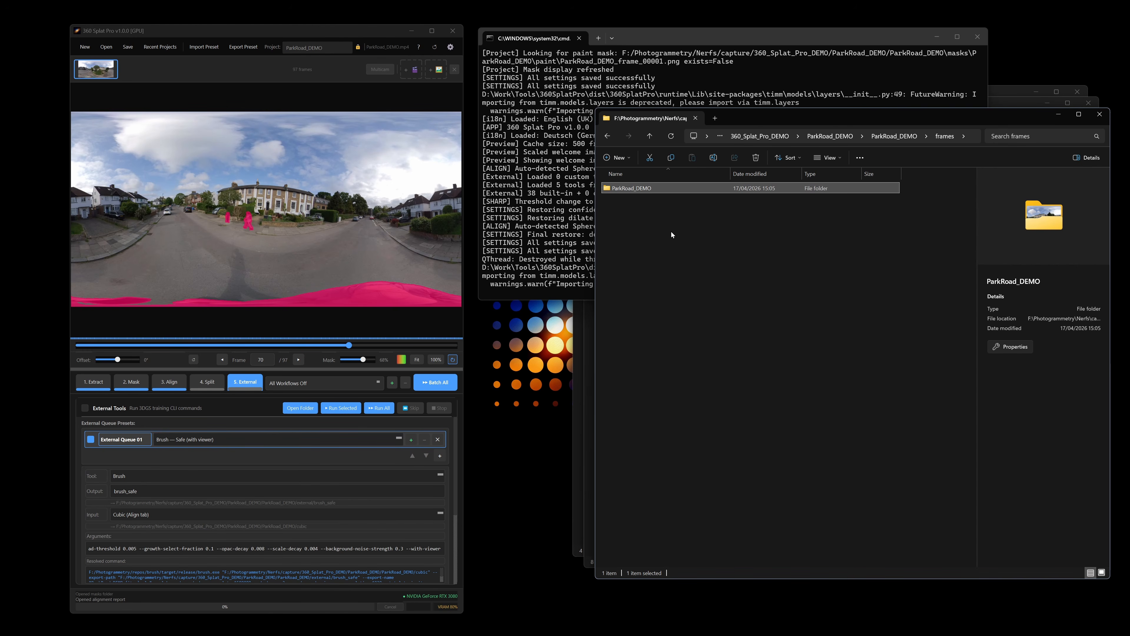
{"action": "key", "text": "alt+Left"}
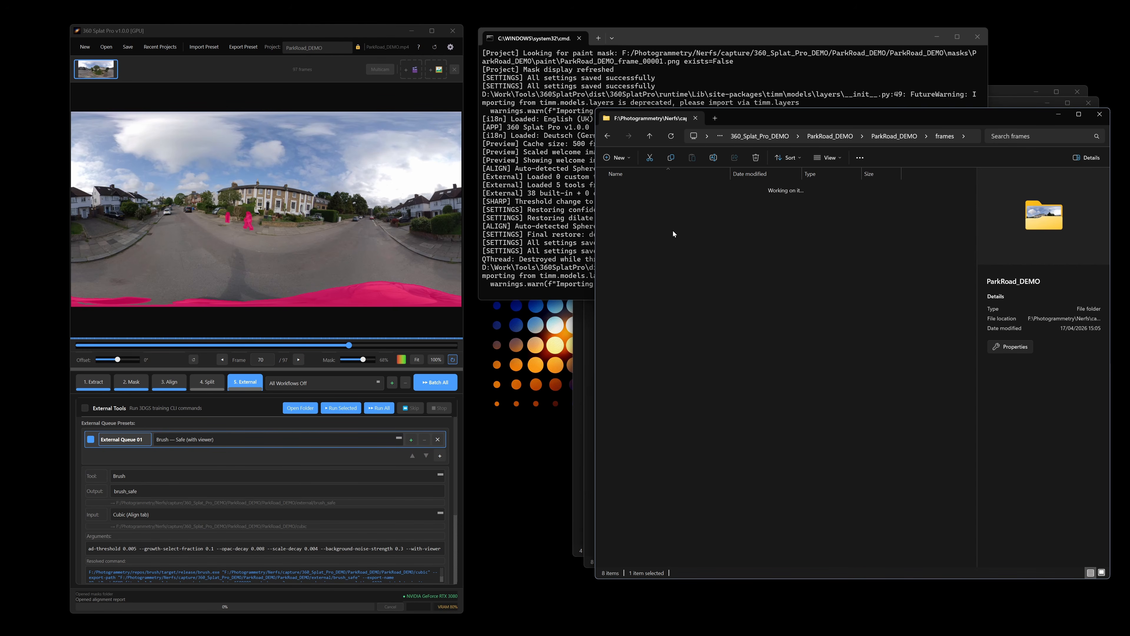
{"action": "double_click", "coordinate": [629, 252]}
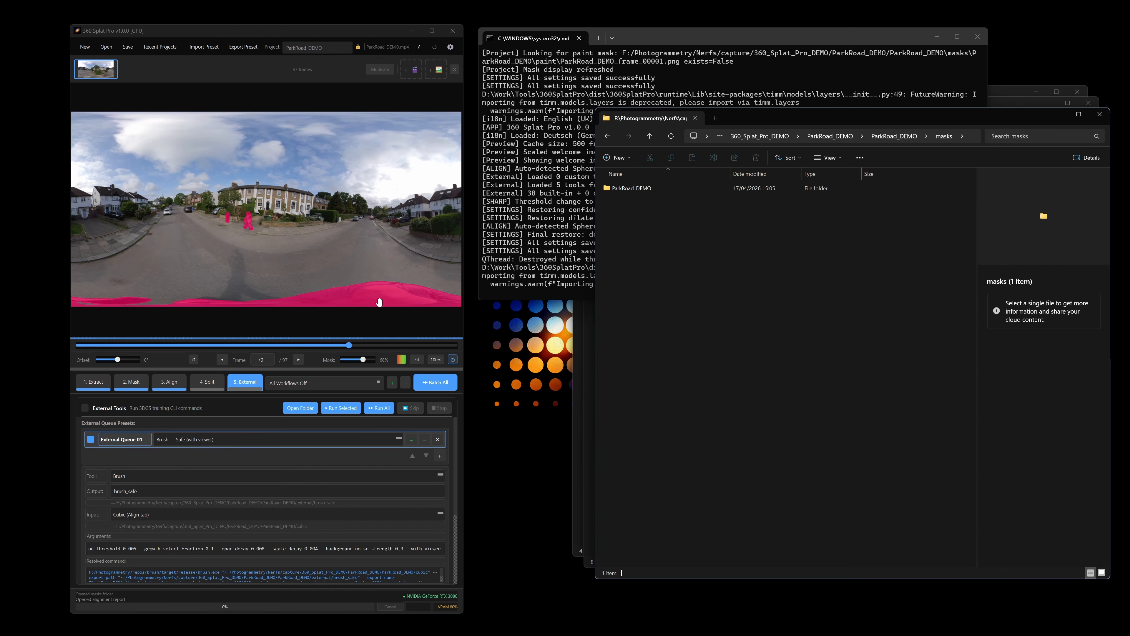
{"action": "left_click", "coordinate": [131, 382]}
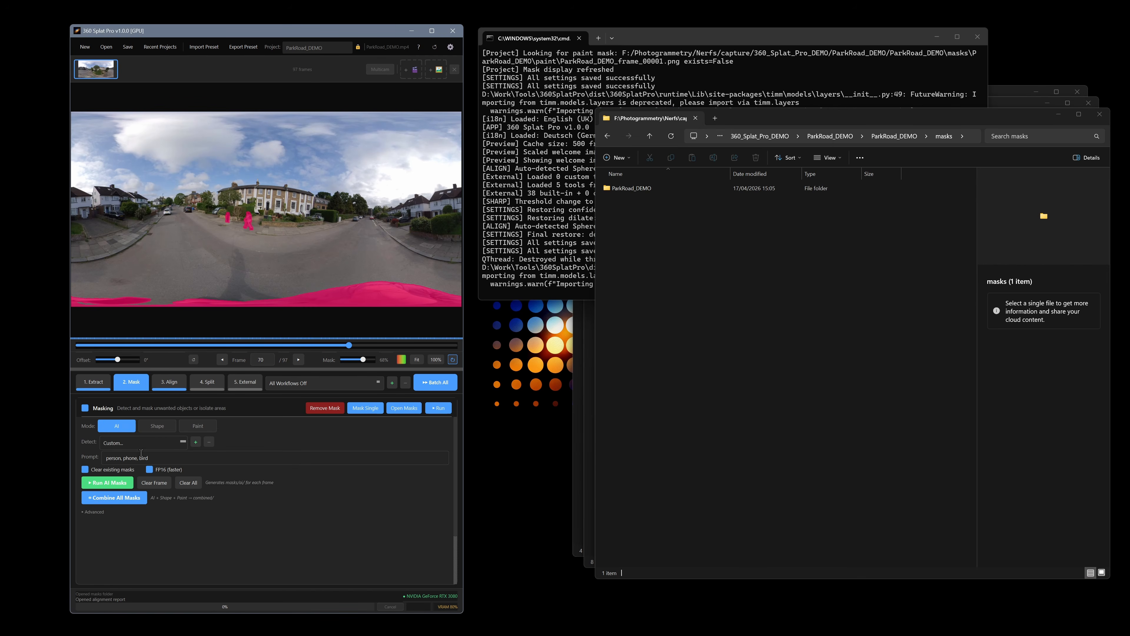
Browse the ai and paint mask subfolders of the ParkRoad_DEMO masks folder
{"action": "double_click", "coordinate": [672, 188]}
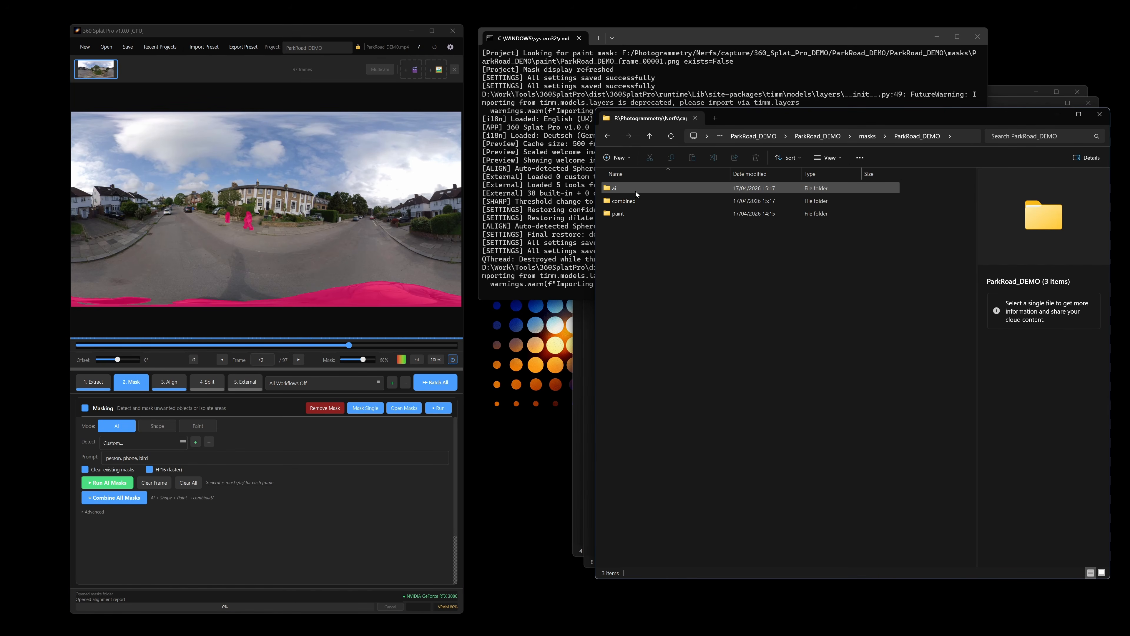
{"action": "double_click", "coordinate": [621, 188]}
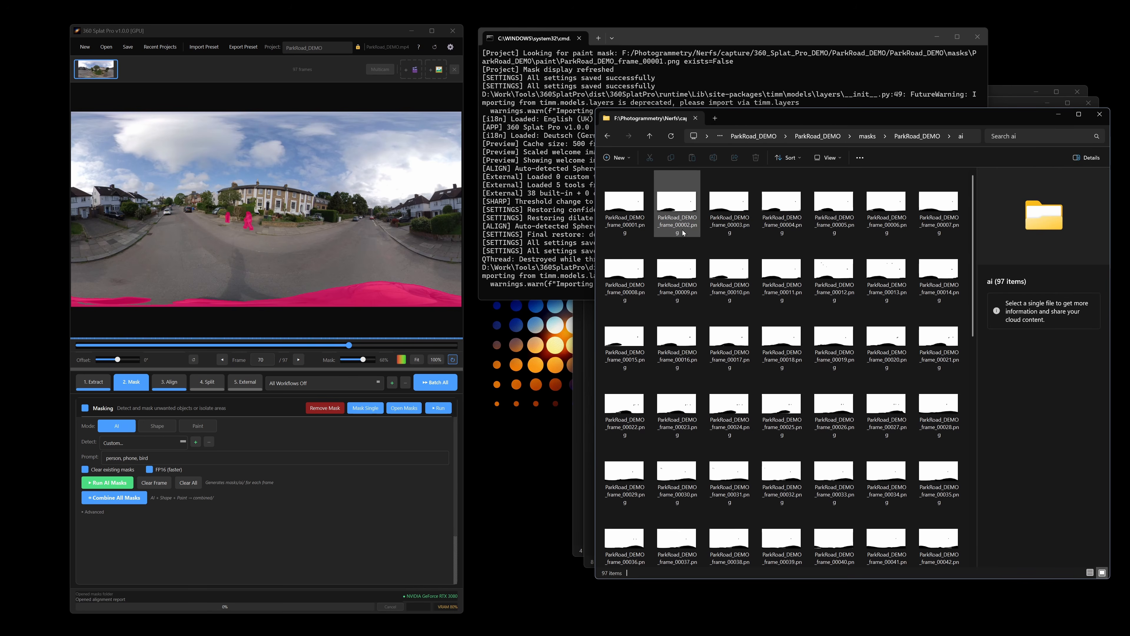
{"action": "key", "text": "alt+Left"}
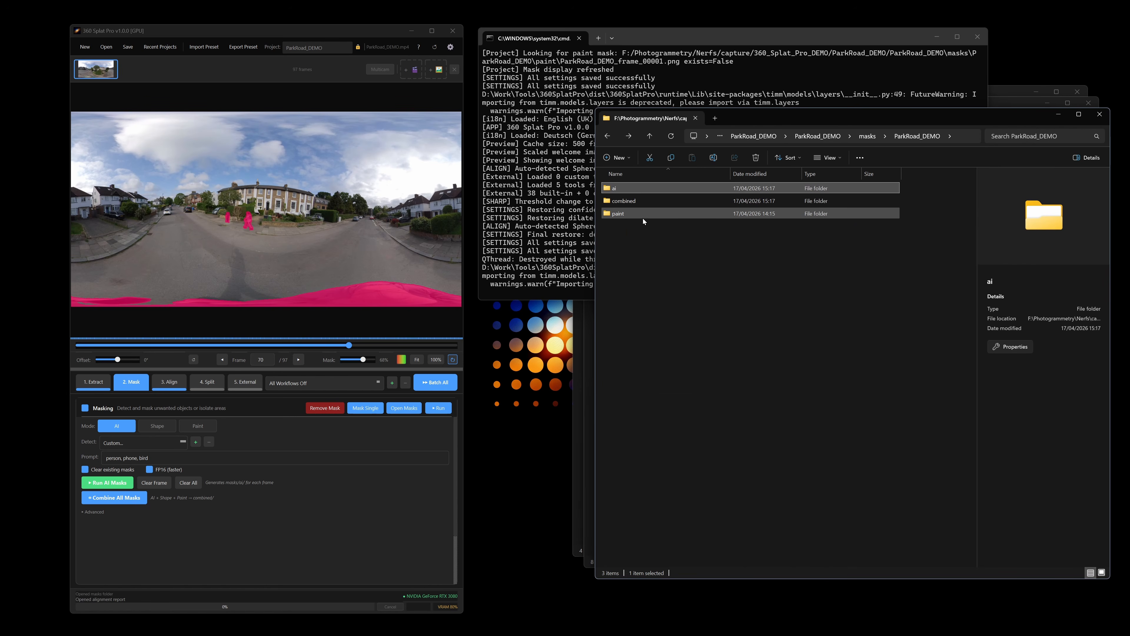
{"action": "double_click", "coordinate": [625, 214]}
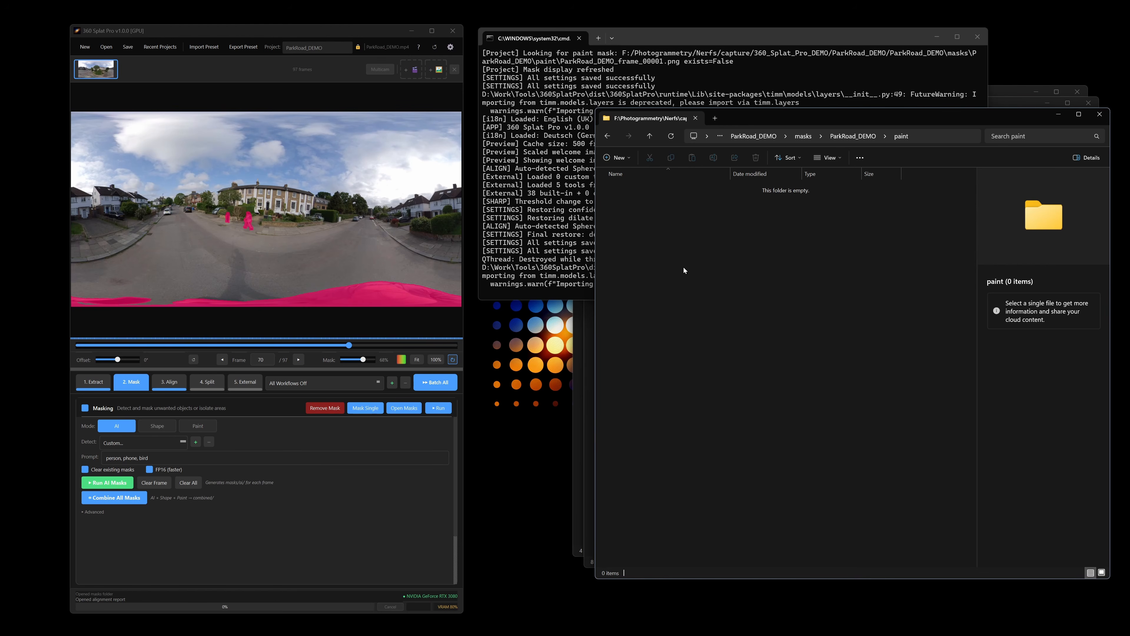
{"action": "key", "text": "alt+Left"}
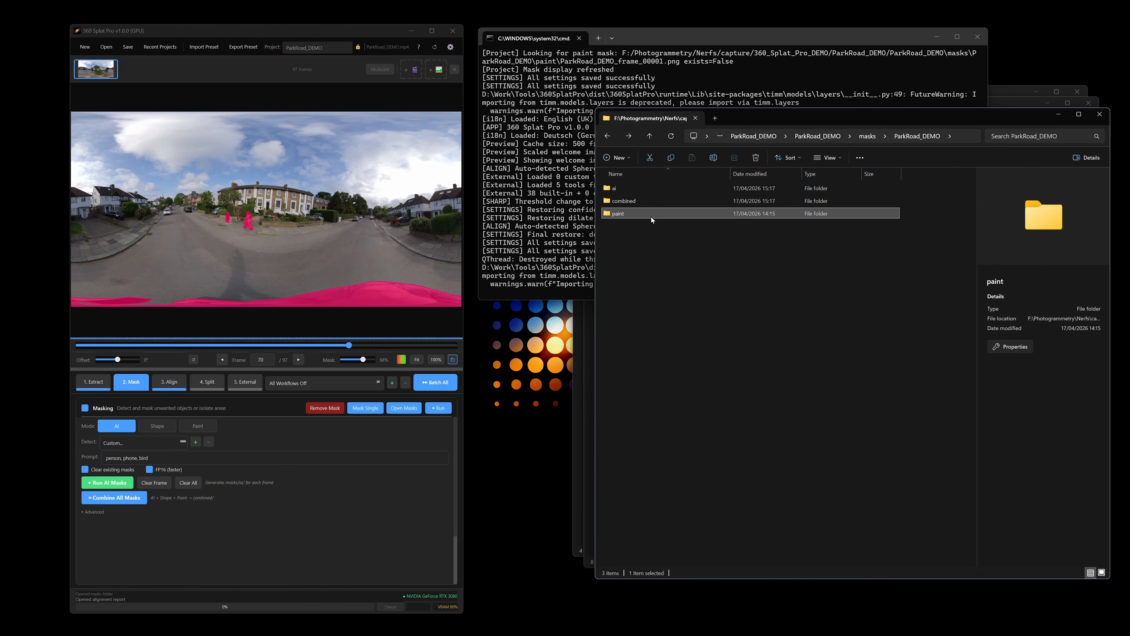
{"action": "double_click", "coordinate": [641, 212]}
In Paint mode, paint a mask stroke along the bottom of frame 70, then move to frame 76
{"action": "left_click", "coordinate": [210, 426]}
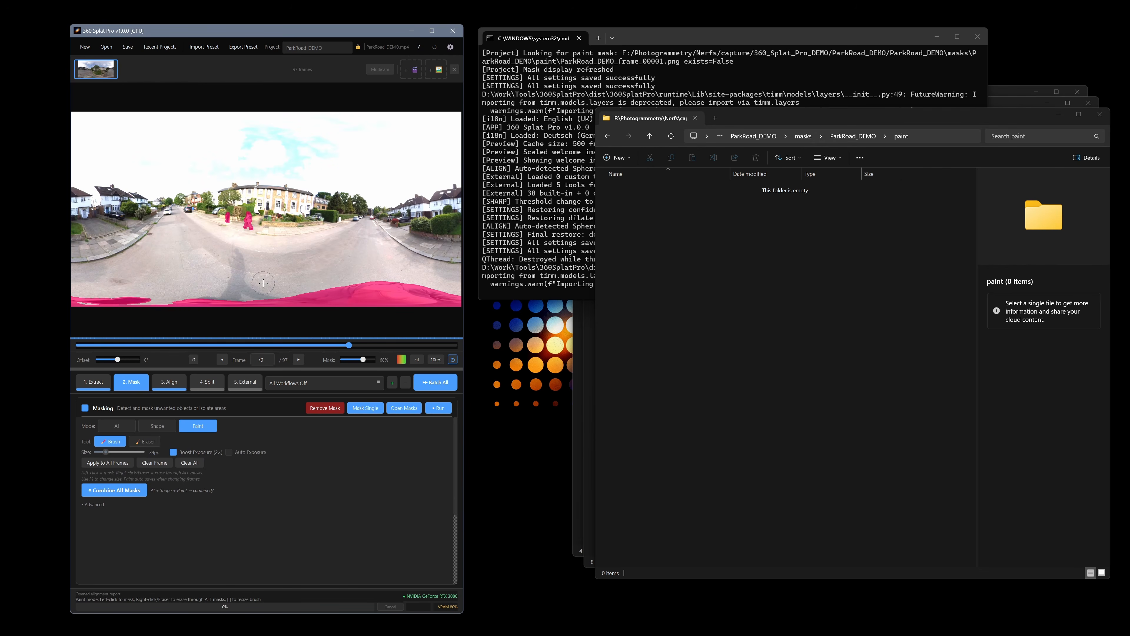
{"action": "left_click_drag", "start_coordinate": [179, 307], "coordinate": [296, 307]}
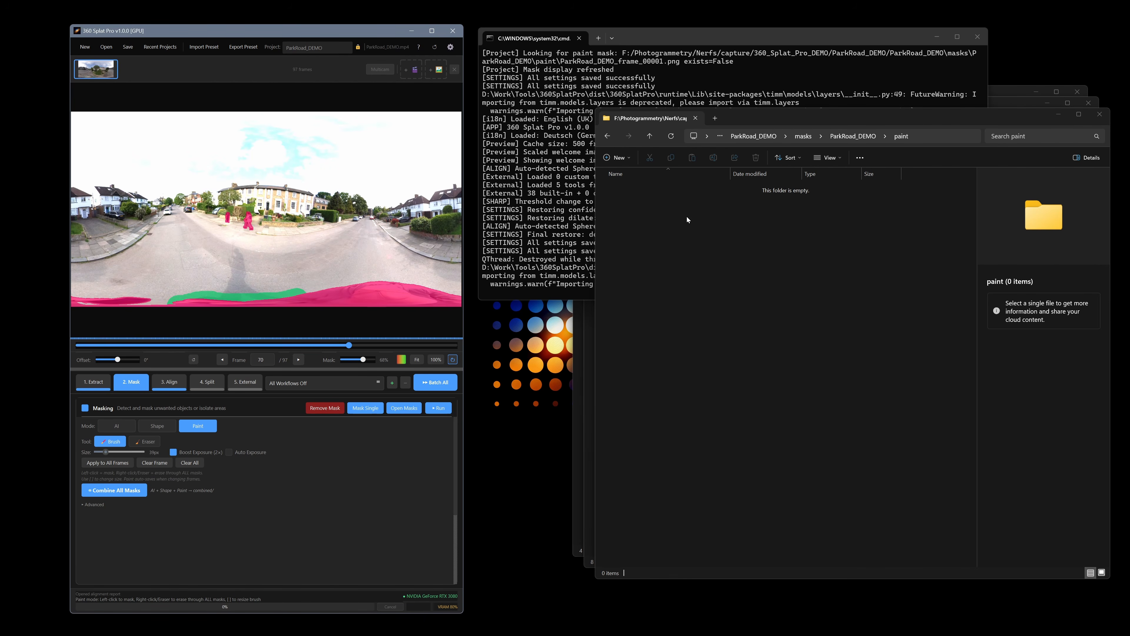
{"action": "left_click", "coordinate": [681, 241]}
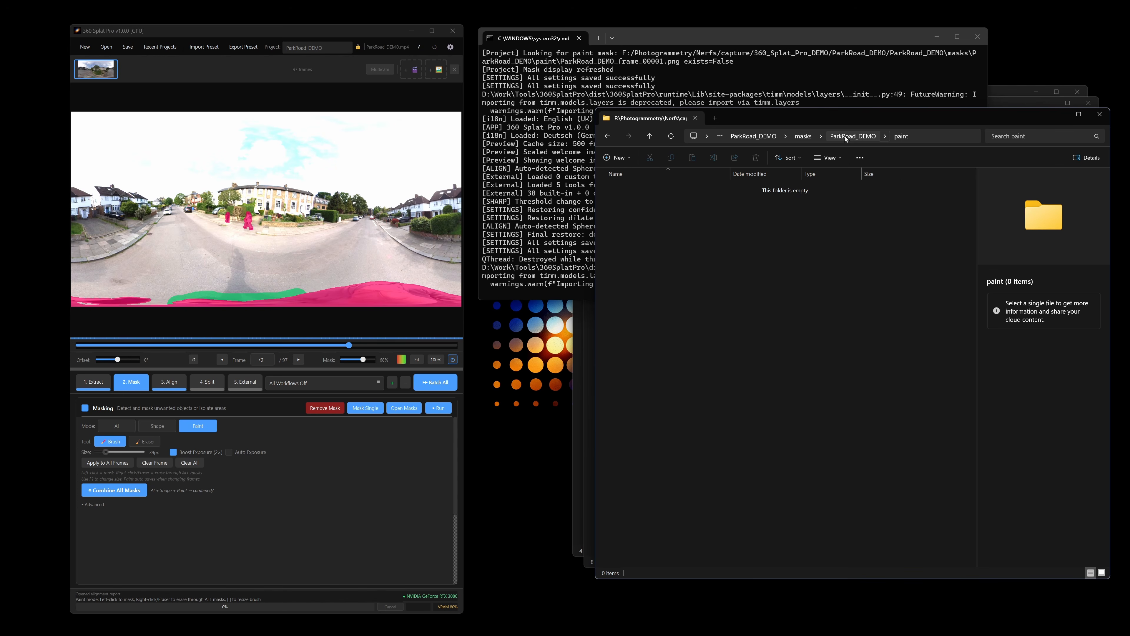
{"action": "mouse_move", "coordinate": [351, 348]}
{"action": "left_mouse_down"}
{"action": "mouse_move", "coordinate": [323, 346]}
{"action": "mouse_move", "coordinate": [385, 346]}
{"action": "left_mouse_up"}
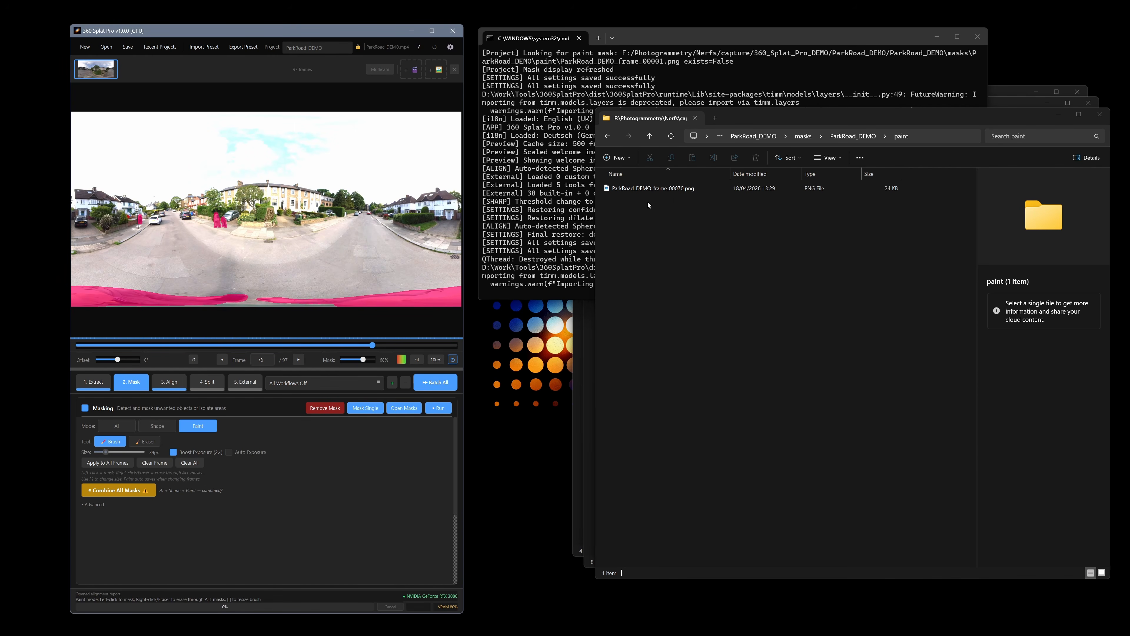
Preview the saved paint mask PNG, then browse the combined masks folder and the source folder
{"action": "left_click", "coordinate": [699, 190]}
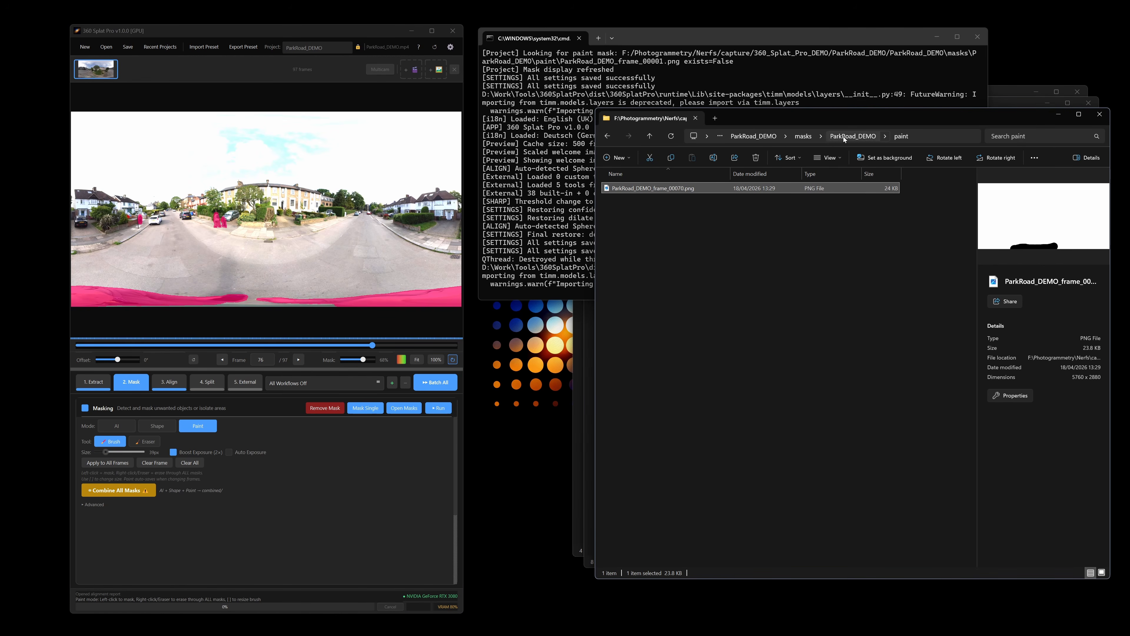
{"action": "left_click", "coordinate": [854, 136]}
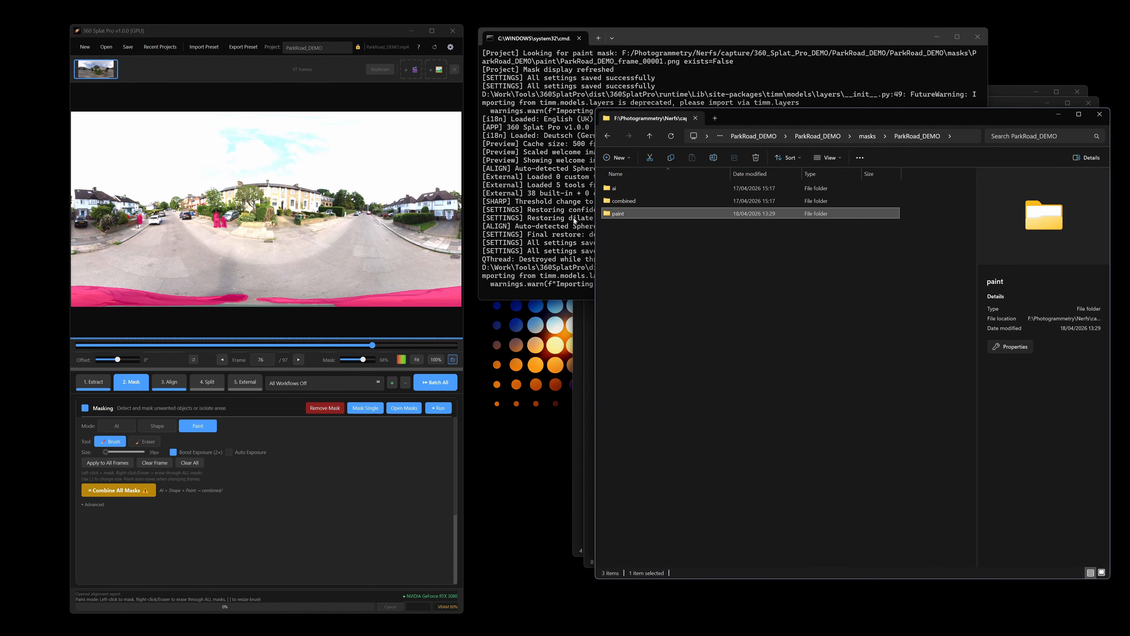
{"action": "double_click", "coordinate": [649, 201]}
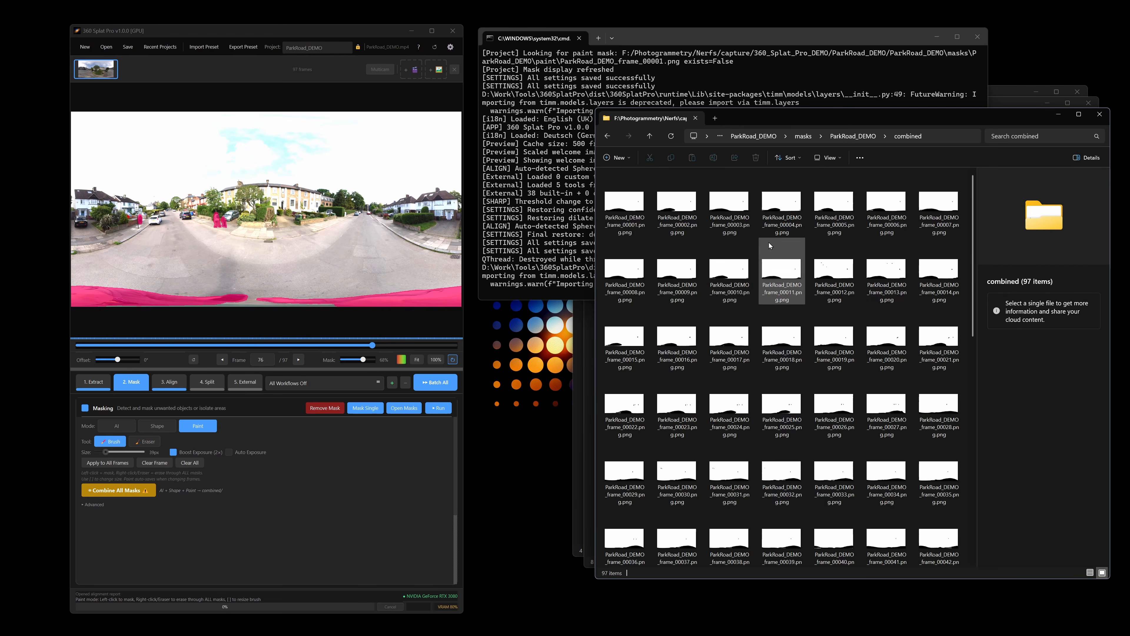
{"action": "left_click", "coordinate": [841, 137]}
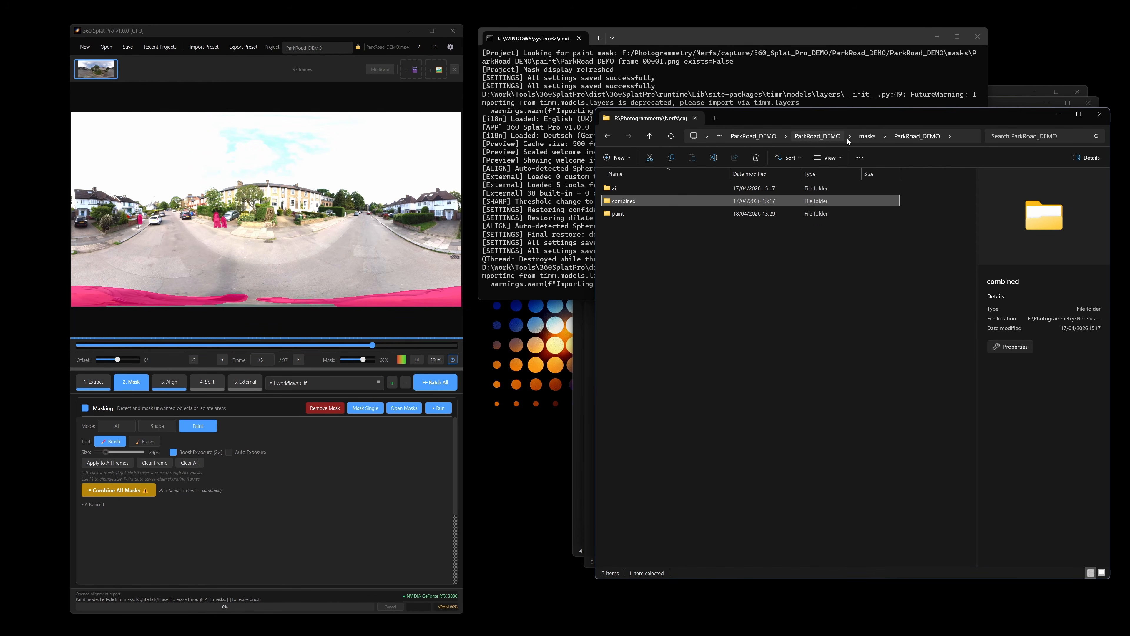
{"action": "left_click", "coordinate": [864, 137]}
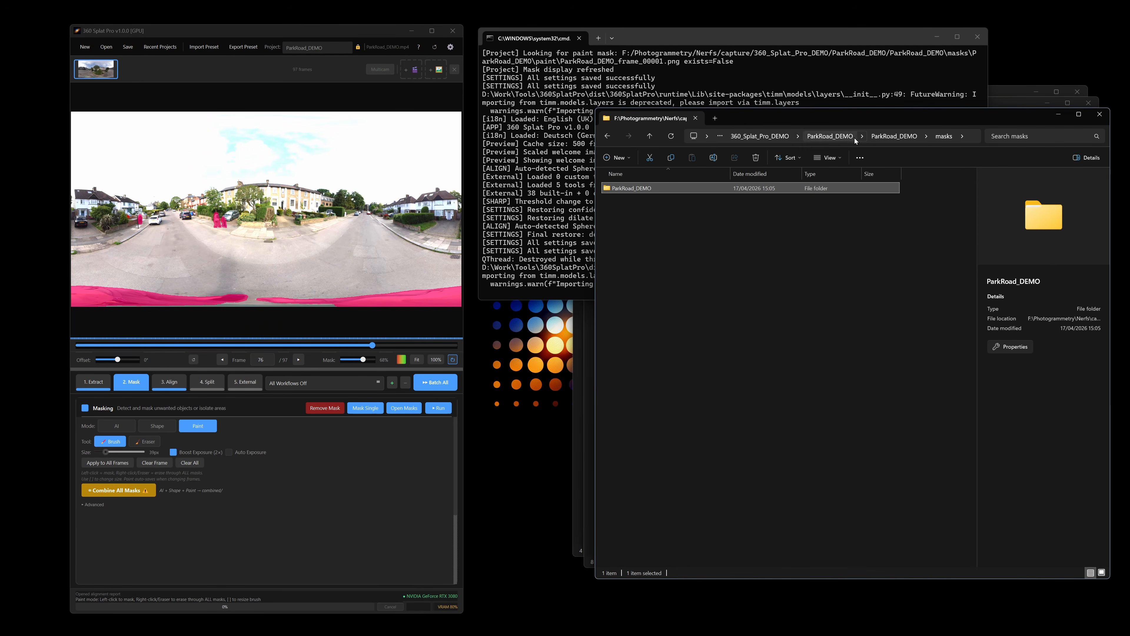
{"action": "left_click", "coordinate": [884, 136]}
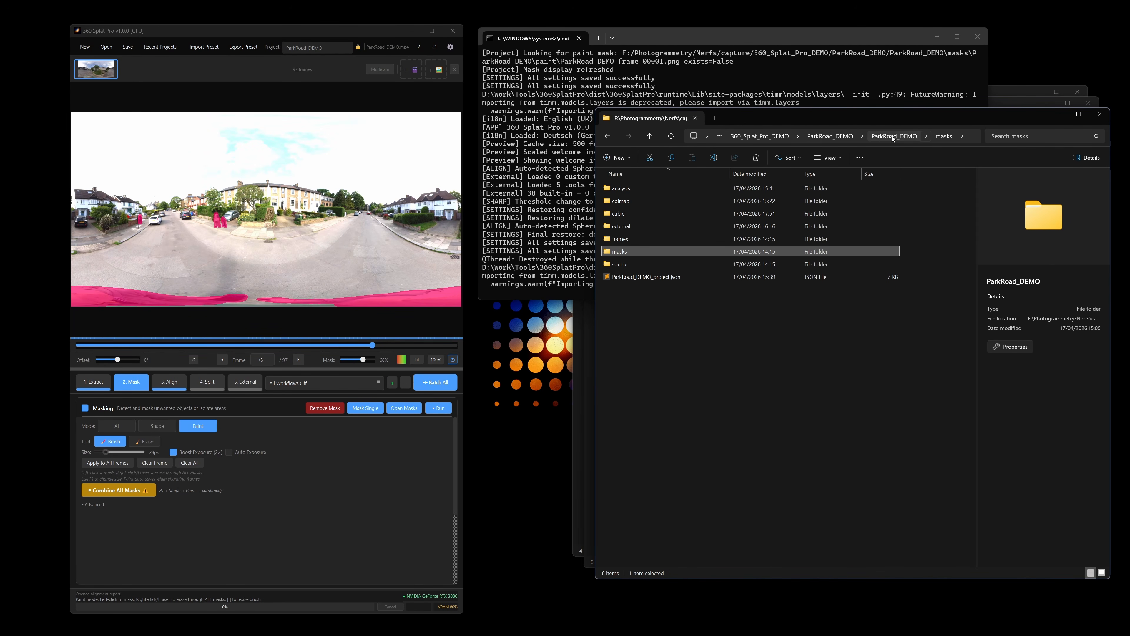
{"action": "double_click", "coordinate": [634, 266]}
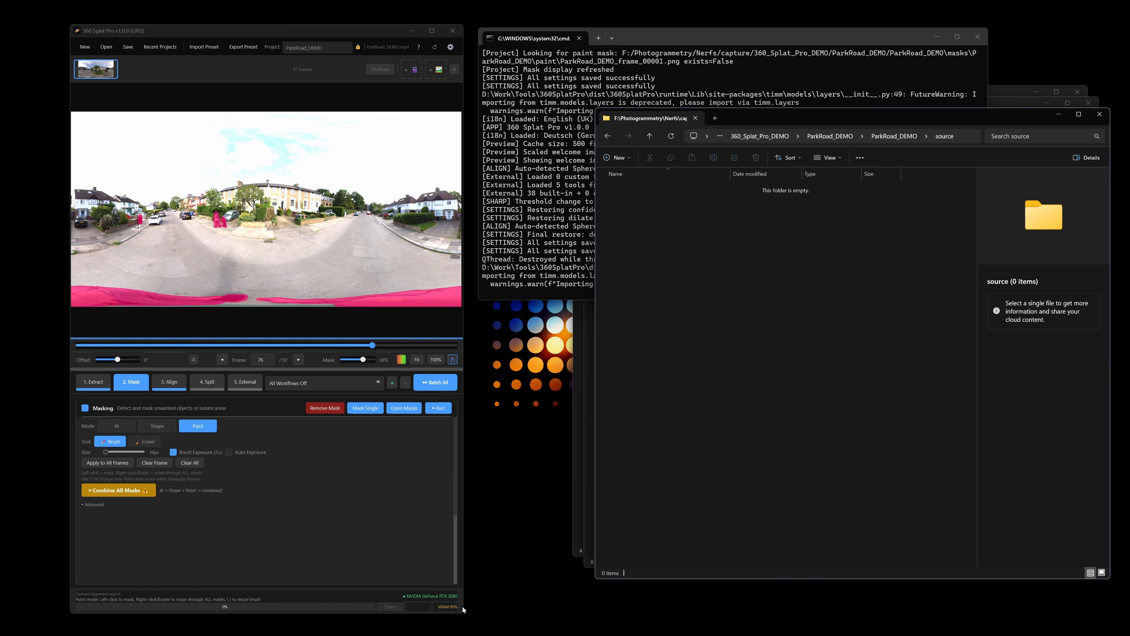
{"action": "left_click", "coordinate": [446, 608]}
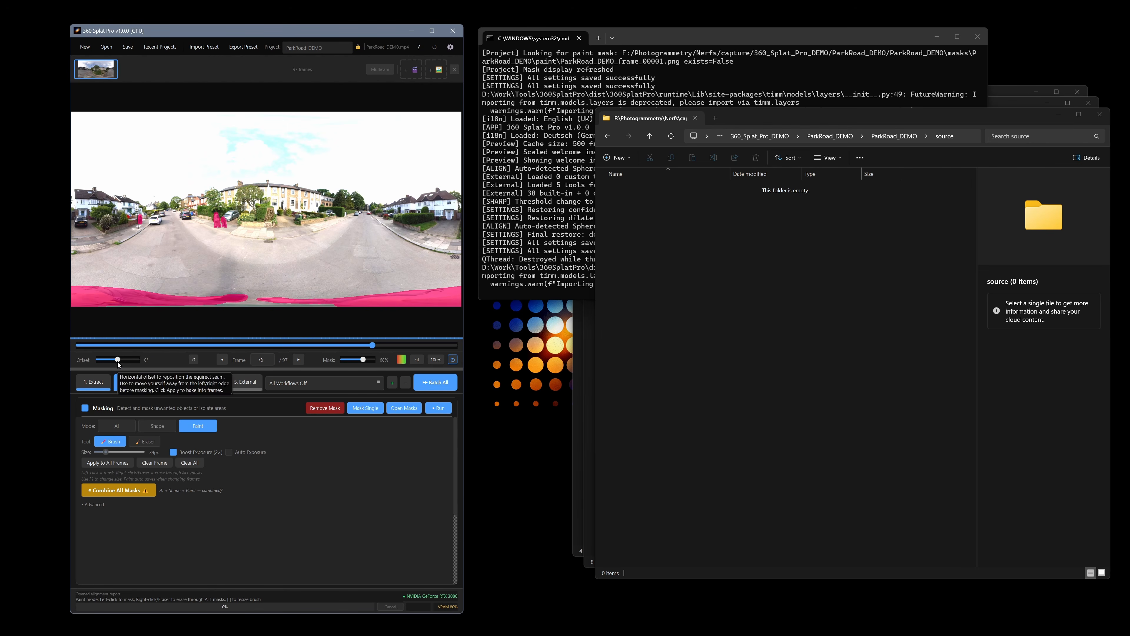
{"action": "left_click_drag", "start_coordinate": [118, 361], "coordinate": [107, 364]}
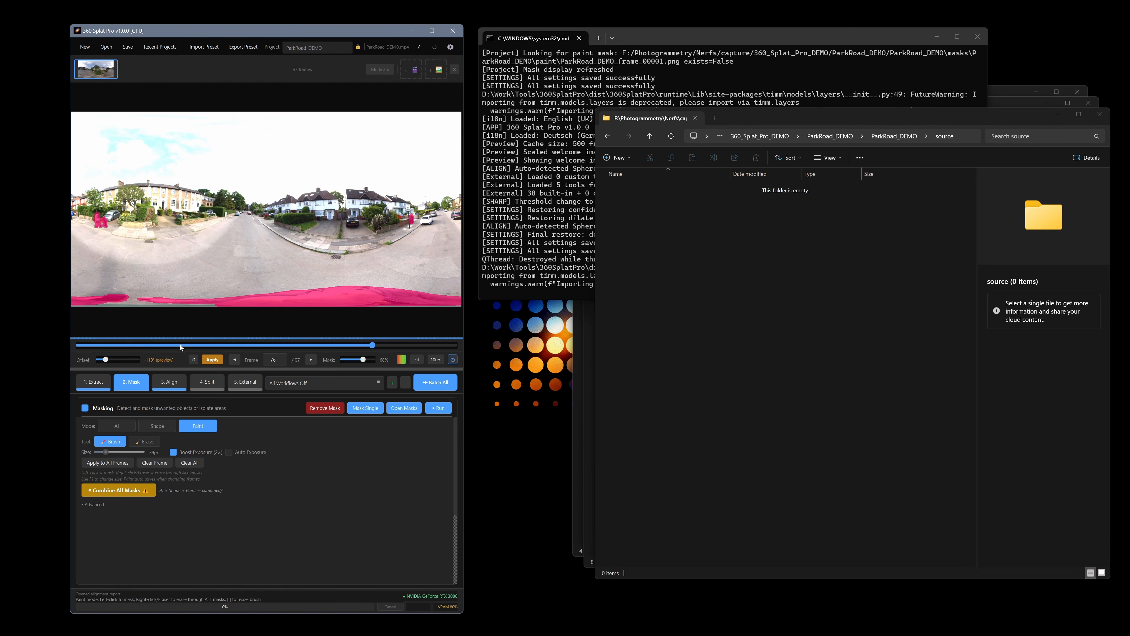
{"action": "left_click_drag", "start_coordinate": [106, 363], "coordinate": [125, 364]}
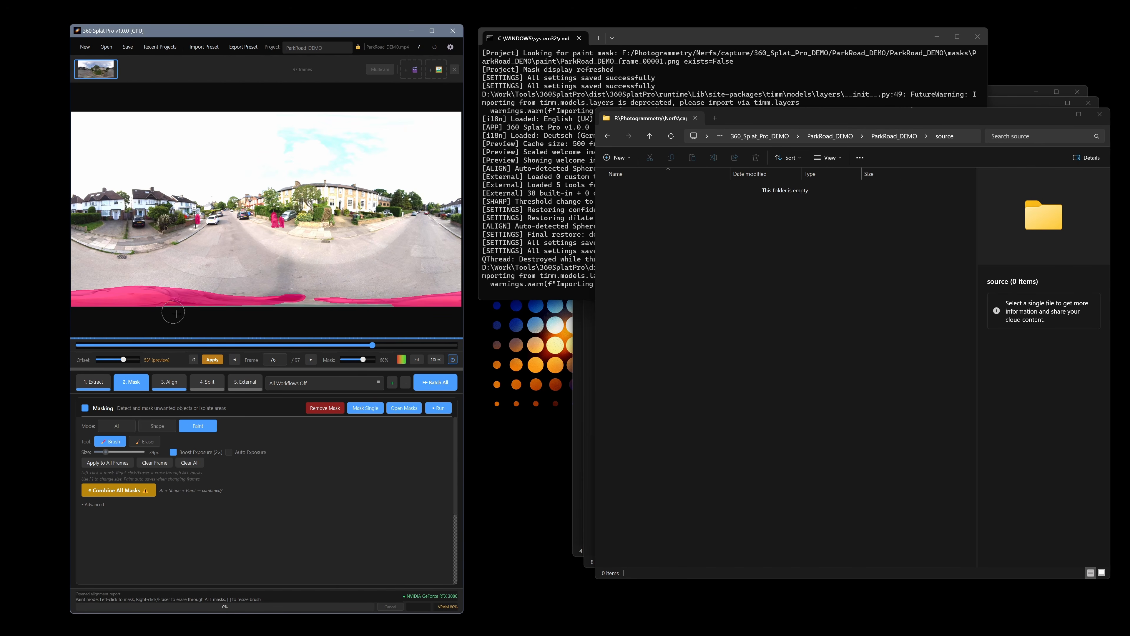
{"action": "left_click", "coordinate": [193, 359]}
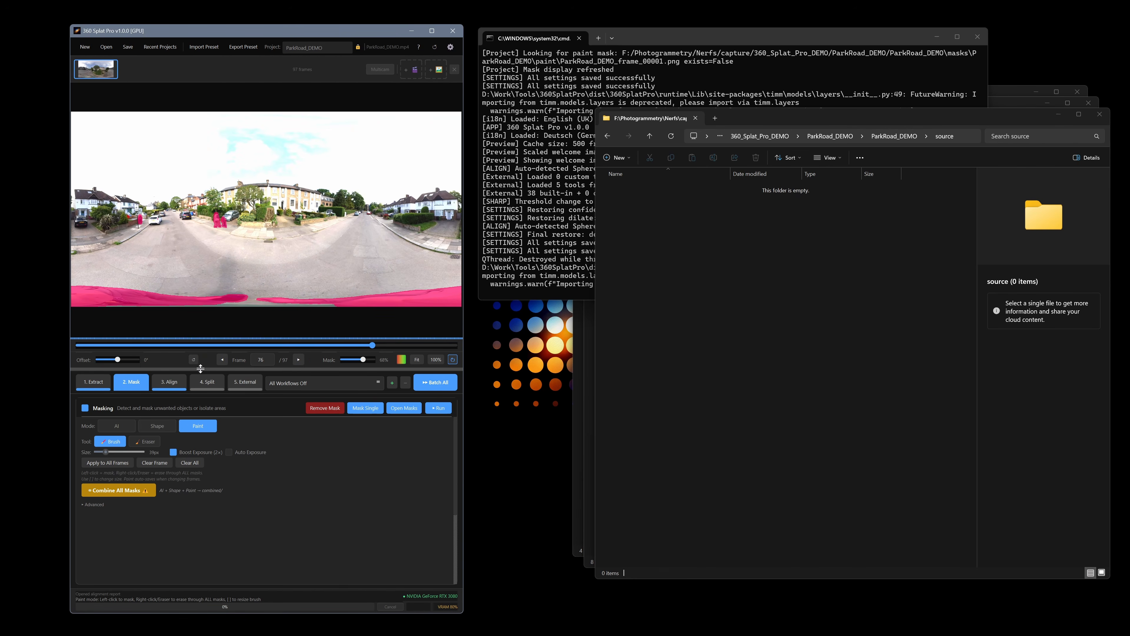